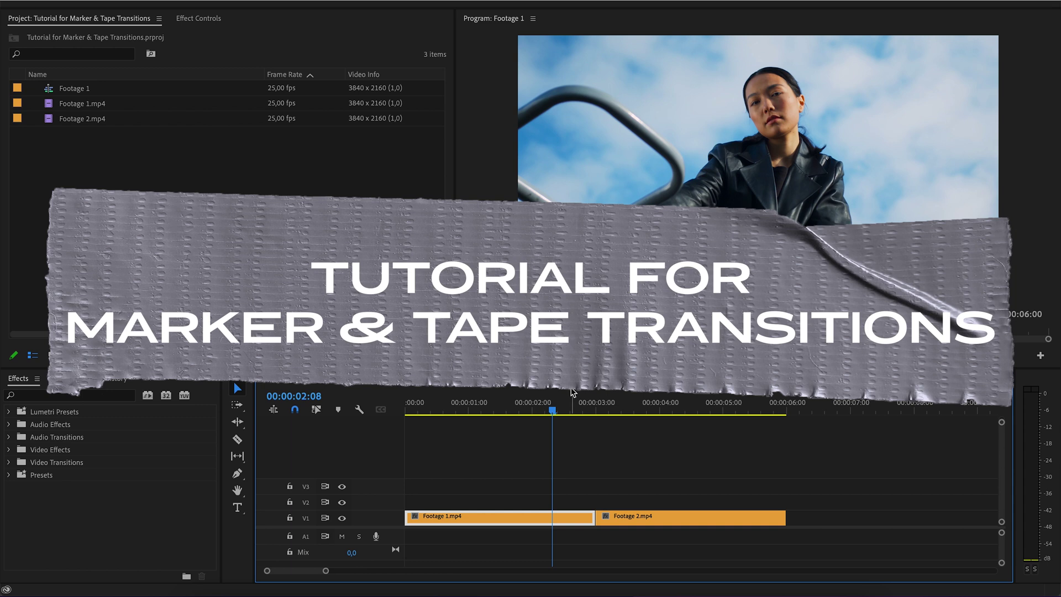
Preview the cut between the clips, then open Marker & Tape Transitions [3840x2160].prproj.
{"action": "left_click", "coordinate": [543, 402]}
{"action": "key", "text": "space"}
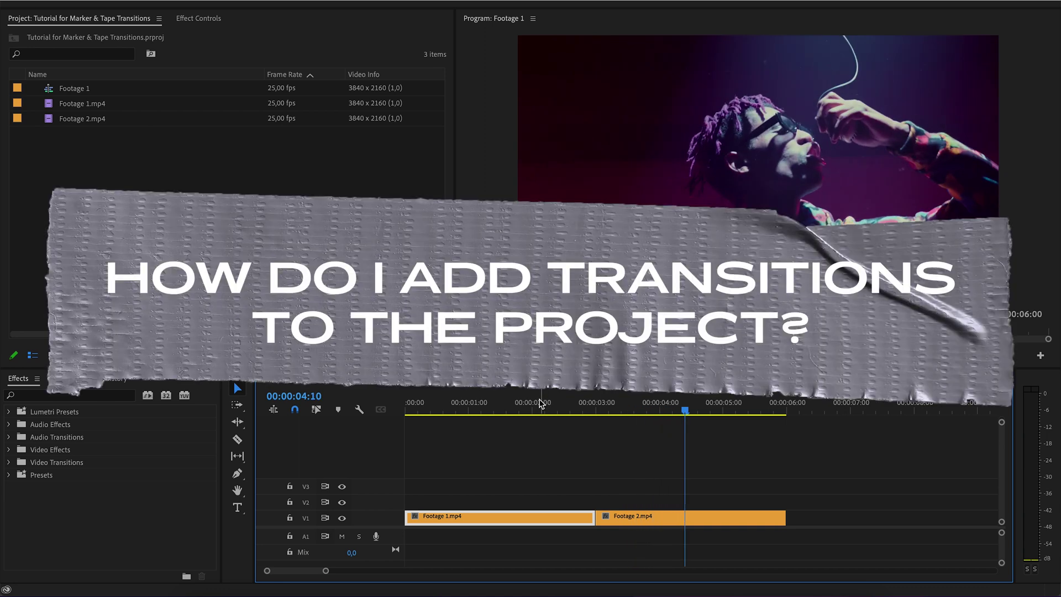
{"action": "left_click", "coordinate": [540, 402]}
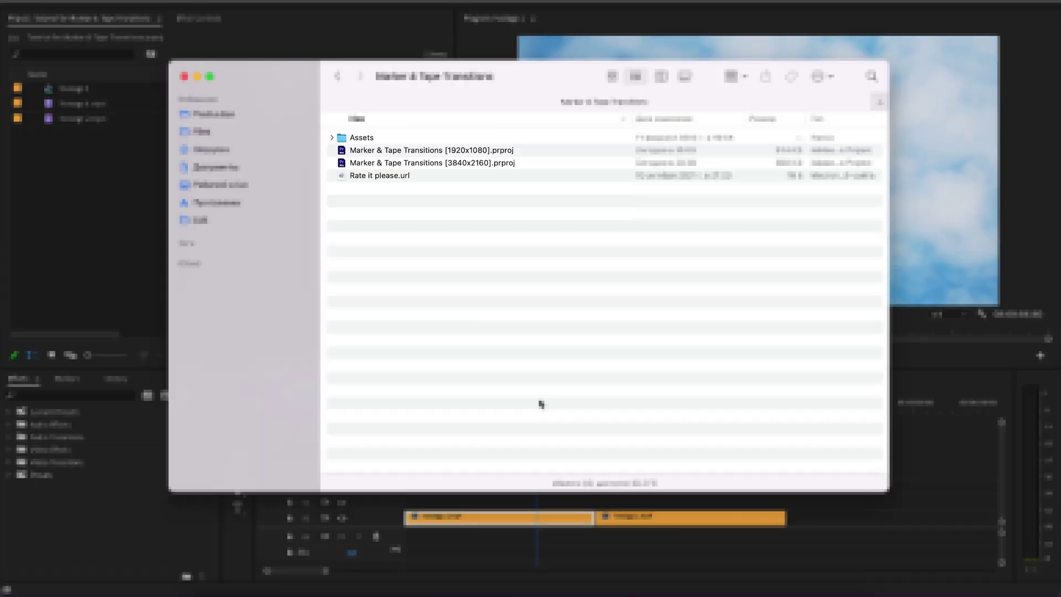
{"action": "left_click", "coordinate": [499, 164]}
{"action": "double_click", "coordinate": [499, 163]}
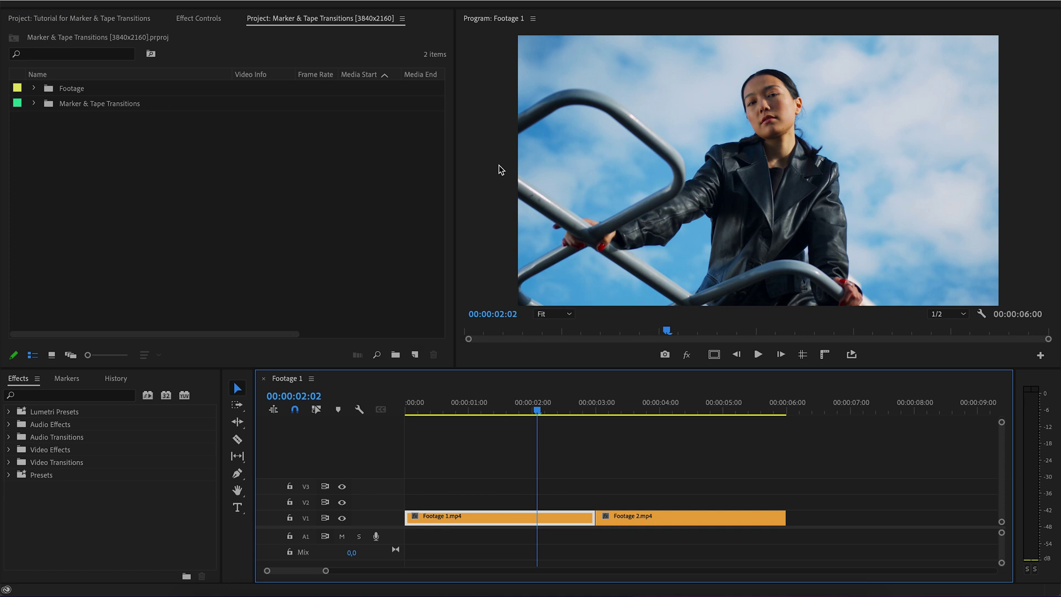
Drop 08 // Normal from the Normal [20 Frame] bin over the cut and play it back.
{"action": "left_click", "coordinate": [34, 103]}
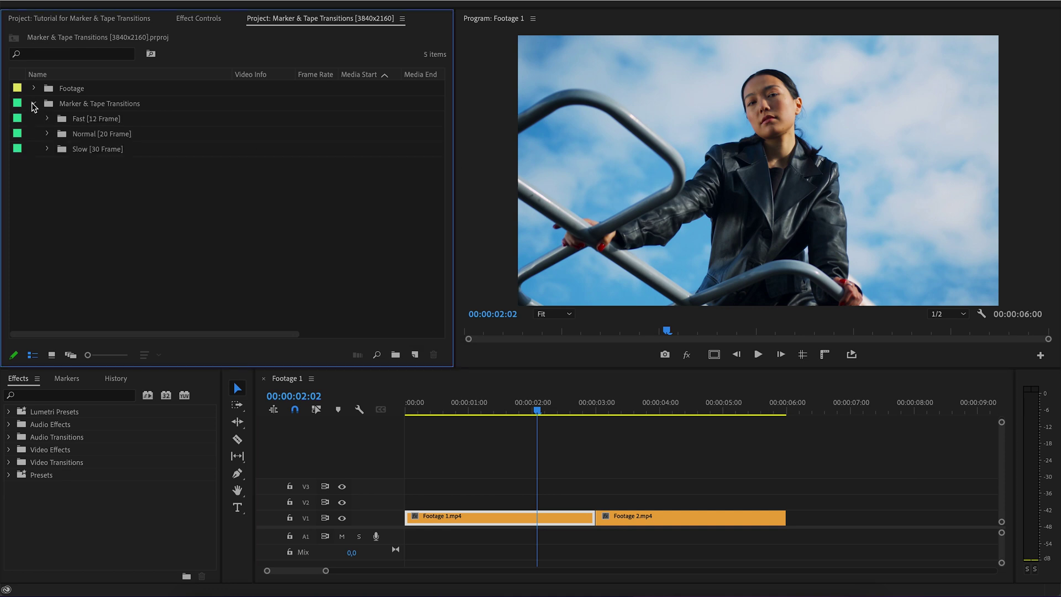
{"action": "left_click", "coordinate": [47, 133]}
{"action": "left_click_drag", "start_coordinate": [77, 255], "coordinate": [602, 501]}
{"action": "key", "text": "space"}
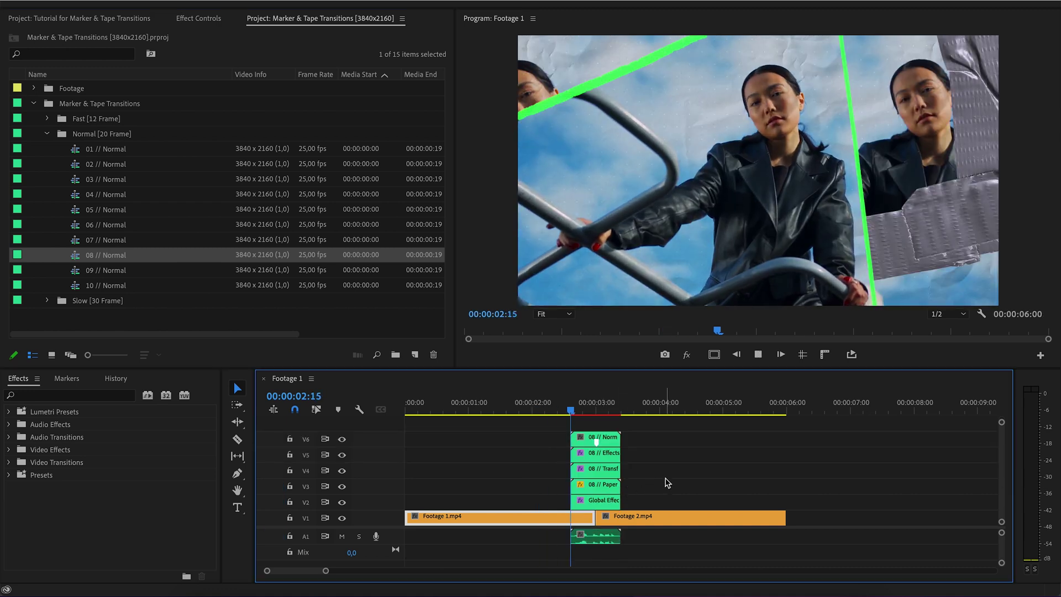
{"action": "key", "text": "space"}
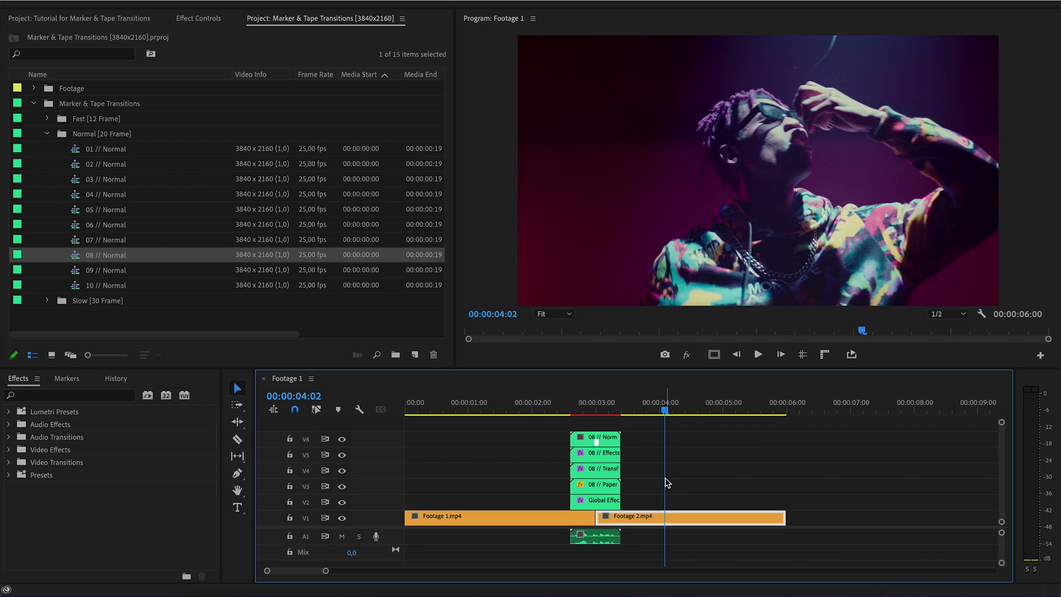
Delete the six transition items from the tutorial project and import the entire 3840x2160 project.
{"action": "left_click", "coordinate": [109, 22]}
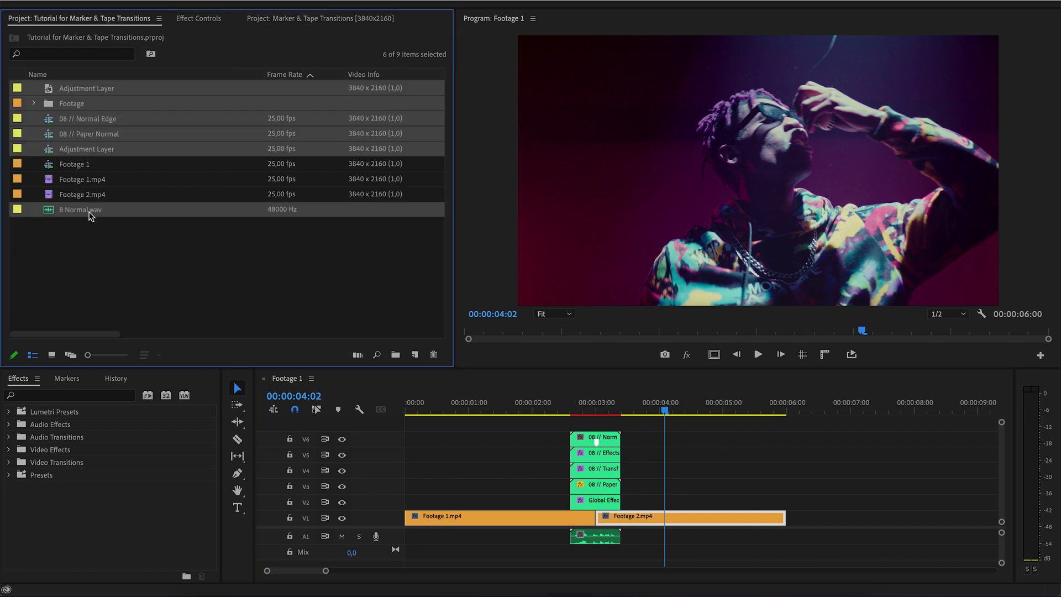
{"action": "key", "text": "Delete"}
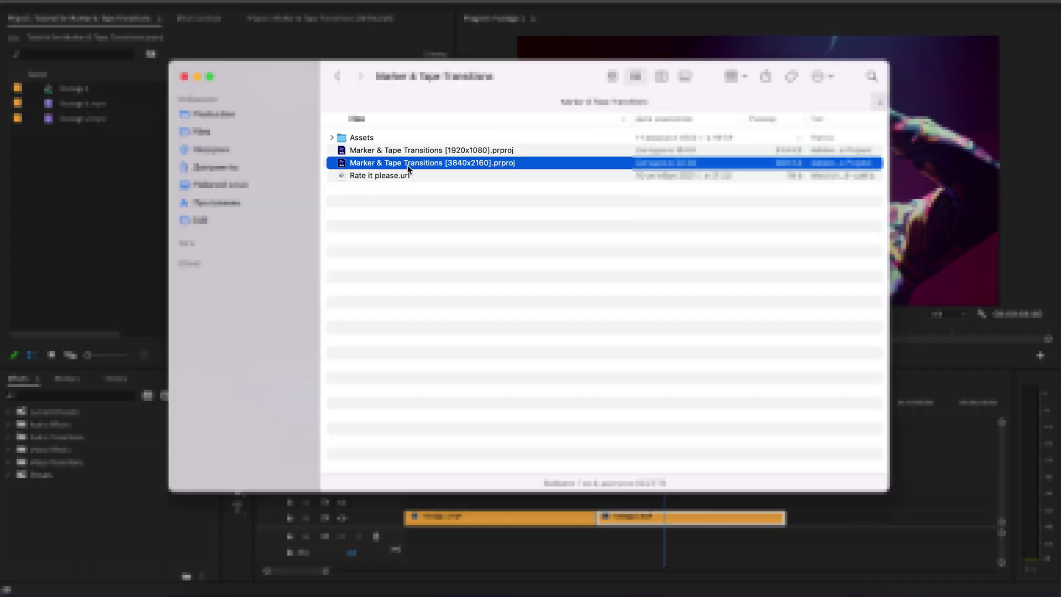
{"action": "mouse_move", "coordinate": [407, 166]}
{"action": "left_mouse_down"}
{"action": "mouse_move", "coordinate": [122, 172]}
{"action": "mouse_move", "coordinate": [91, 188]}
{"action": "left_mouse_up"}
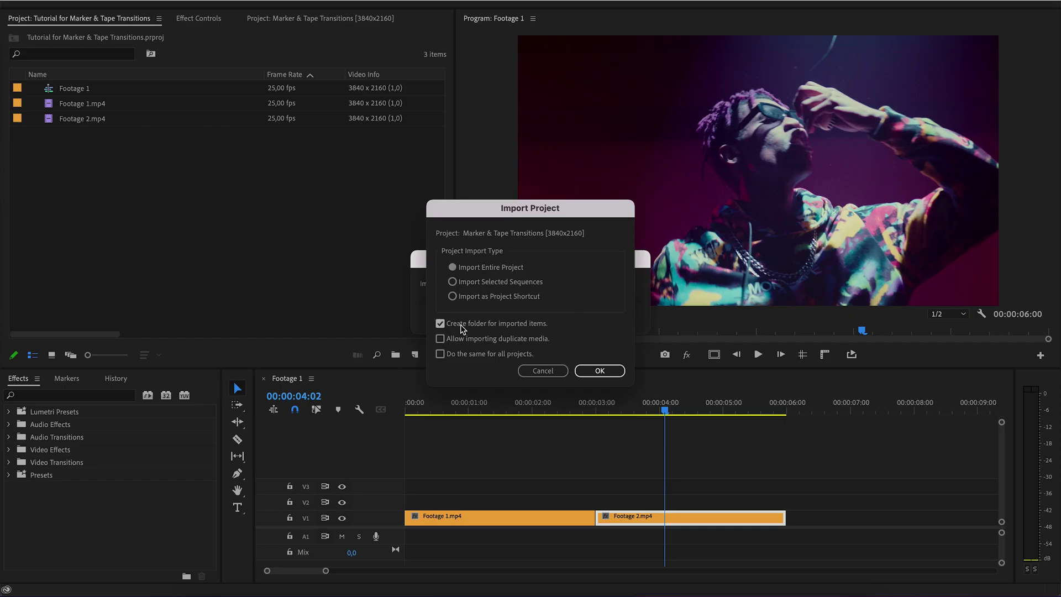
{"action": "left_click", "coordinate": [598, 371]}
Drop 08 // Normal from the imported Normal [20 Frame] bin onto the cut and preview it.
{"action": "left_click", "coordinate": [35, 88]}
{"action": "left_click", "coordinate": [47, 104]}
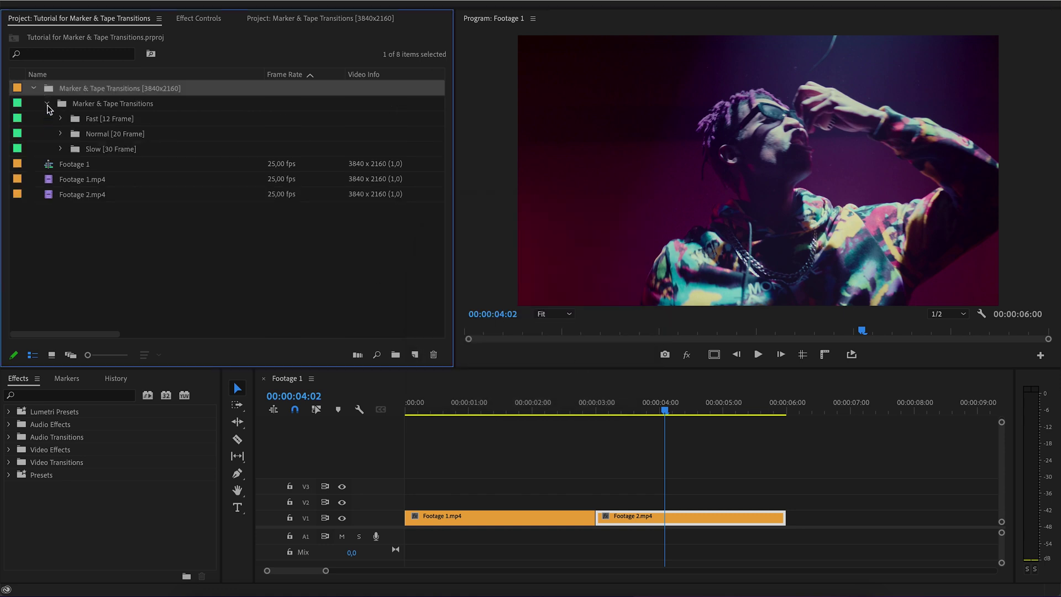
{"action": "left_click", "coordinate": [61, 134]}
{"action": "left_click_drag", "start_coordinate": [95, 255], "coordinate": [603, 506]}
{"action": "left_click", "coordinate": [562, 415]}
{"action": "left_click", "coordinate": [668, 450]}
{"action": "key", "text": "space"}
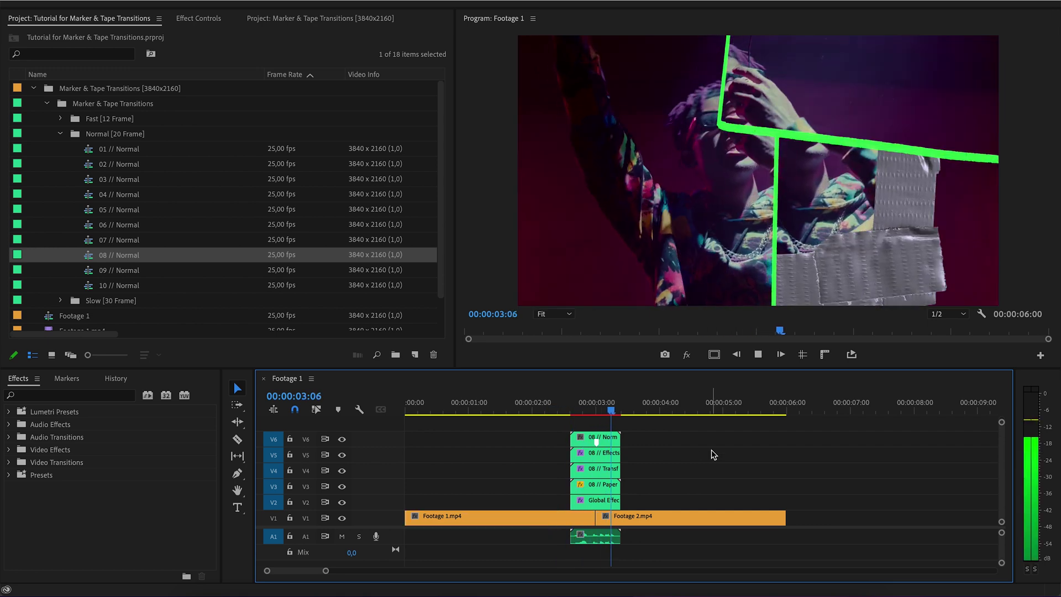
{"action": "key", "text": "space"}
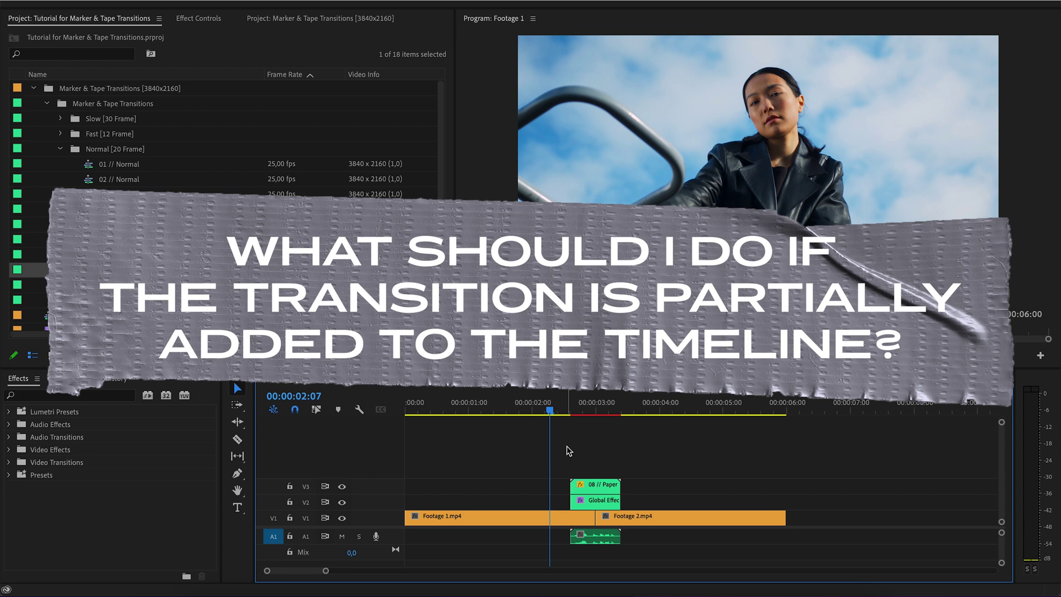
Play the partial transition, park at 00:00:02:19, and undo the partially added transition clips.
{"action": "left_click", "coordinate": [561, 415]}
{"action": "key", "text": "space"}
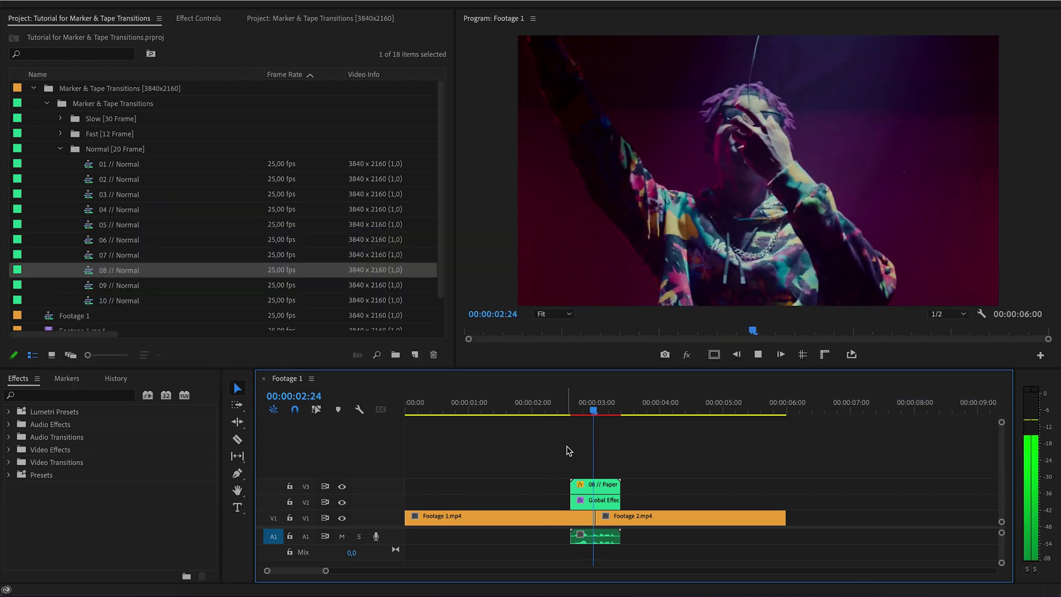
{"action": "left_click", "coordinate": [581, 412]}
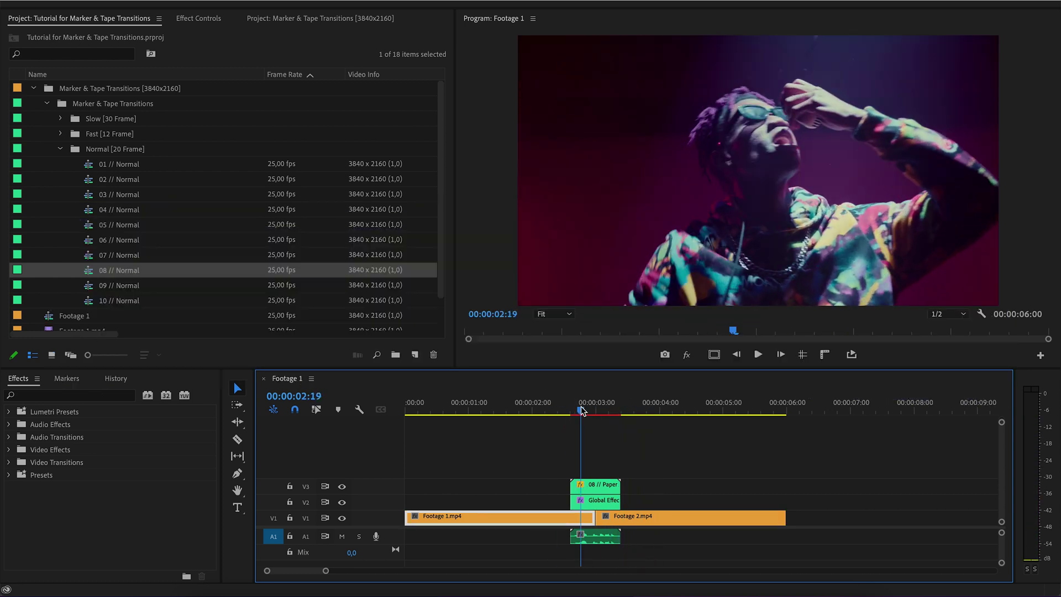
{"action": "key", "text": "ctrl+z"}
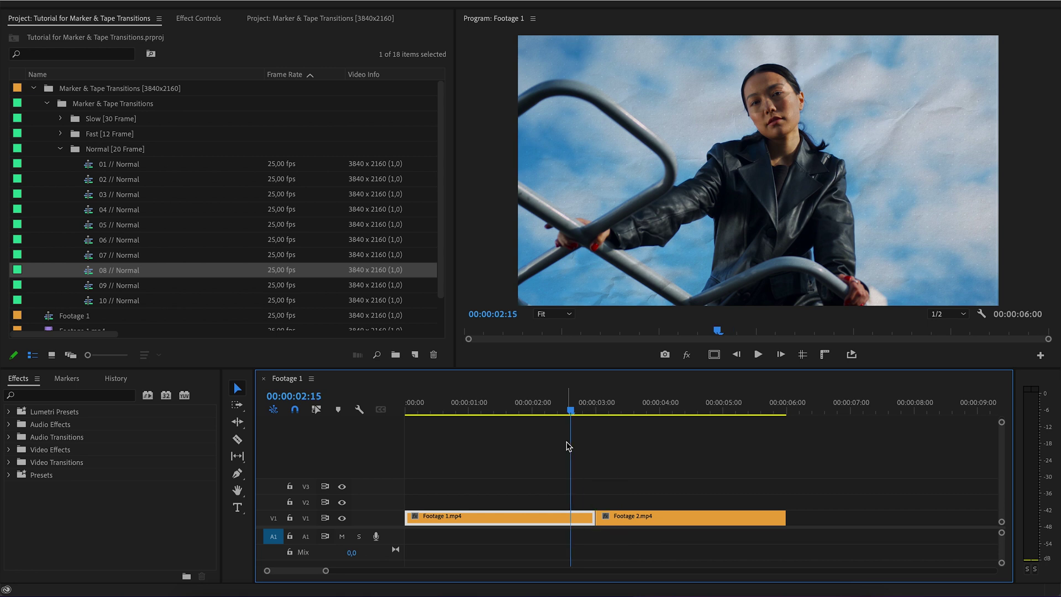
Disable inserting sequences as nests and add 08 // Normal at the playhead as separate clips.
{"action": "left_click", "coordinate": [273, 411]}
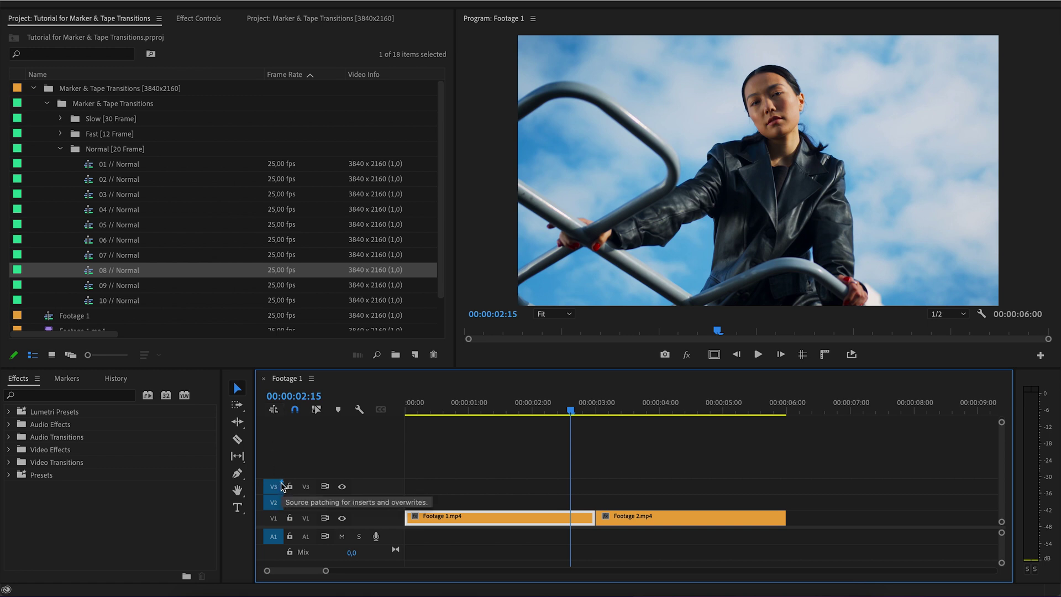
{"action": "left_click_drag", "start_coordinate": [88, 272], "coordinate": [655, 498]}
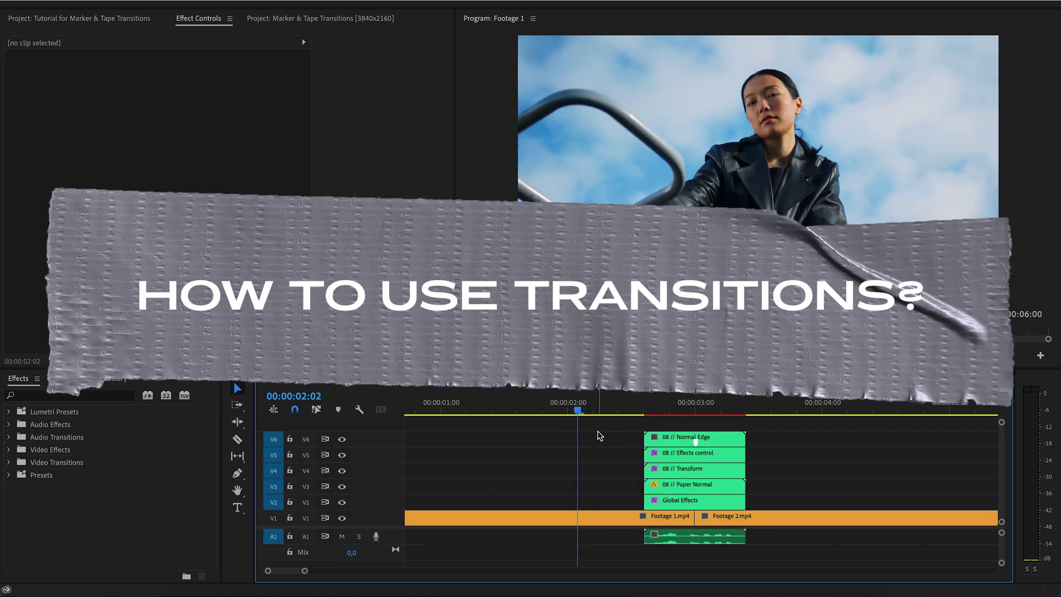
At 00:00:02:15, enable RGB Curves on Global Effects, leaving all four Grid effects off.
{"action": "left_click", "coordinate": [645, 405]}
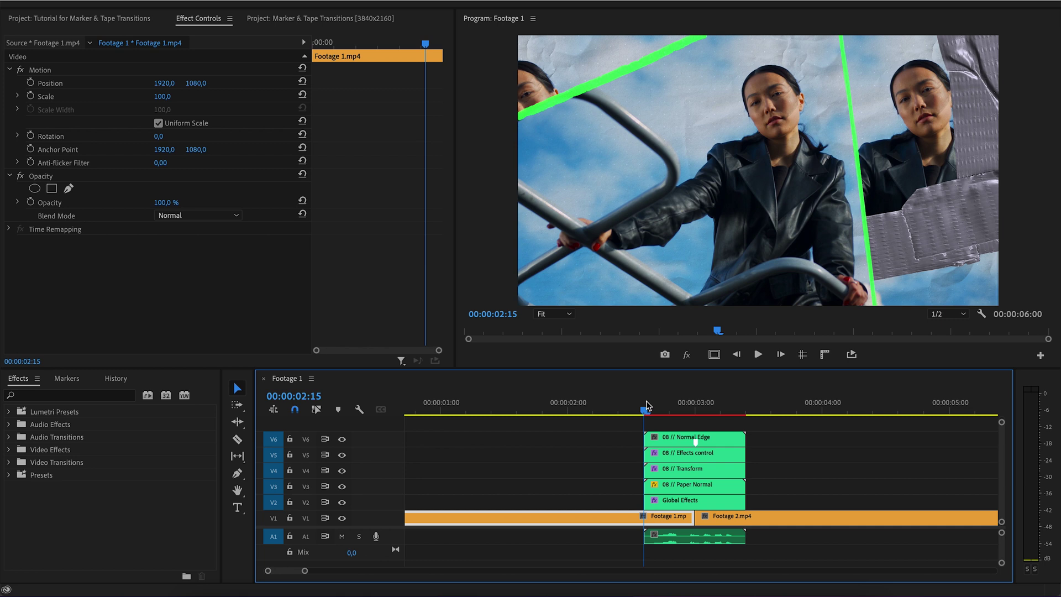
{"action": "left_click", "coordinate": [669, 501]}
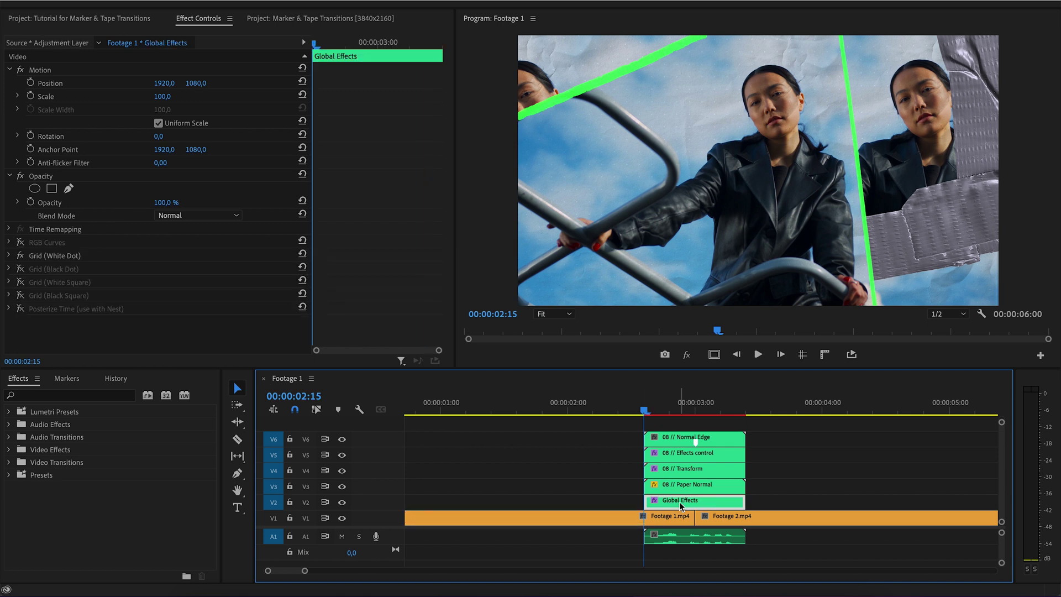
{"action": "left_click", "coordinate": [21, 242]}
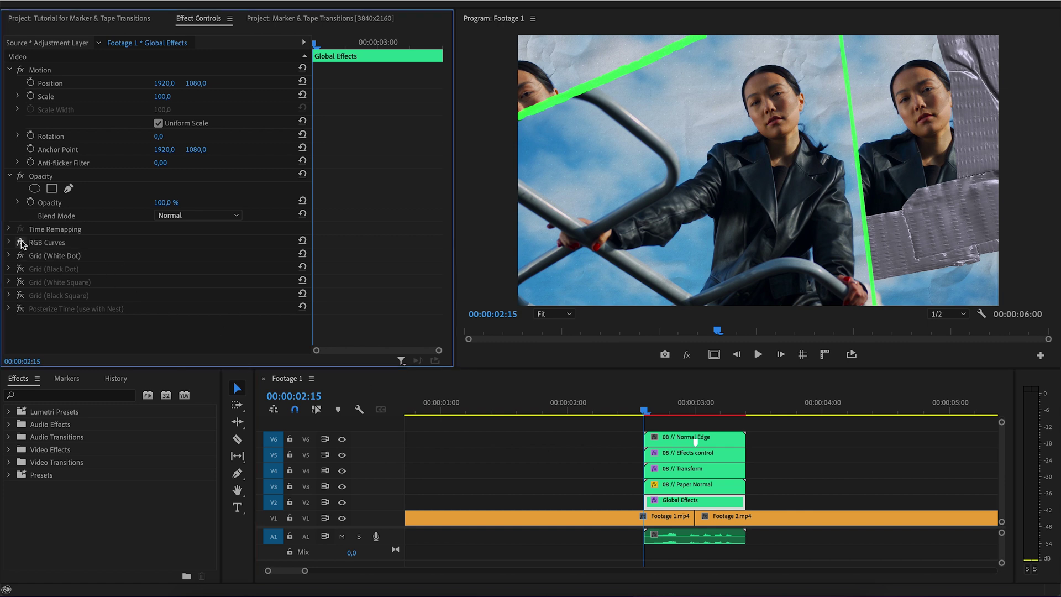
{"action": "left_click", "coordinate": [21, 256]}
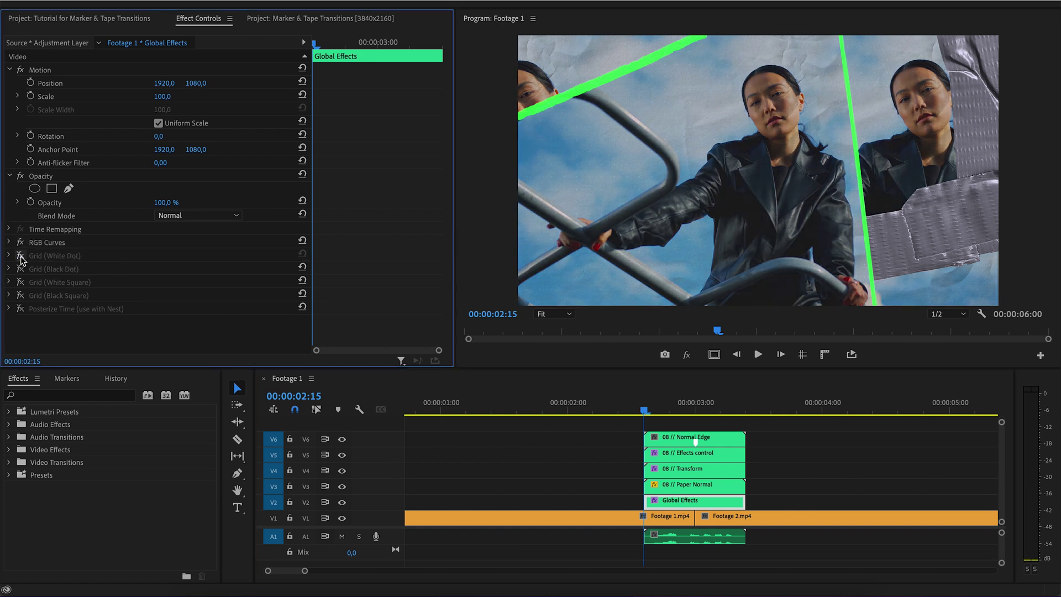
{"action": "left_click", "coordinate": [21, 268]}
{"action": "left_click", "coordinate": [20, 282]}
{"action": "left_click", "coordinate": [20, 282]}
{"action": "left_click", "coordinate": [20, 295]}
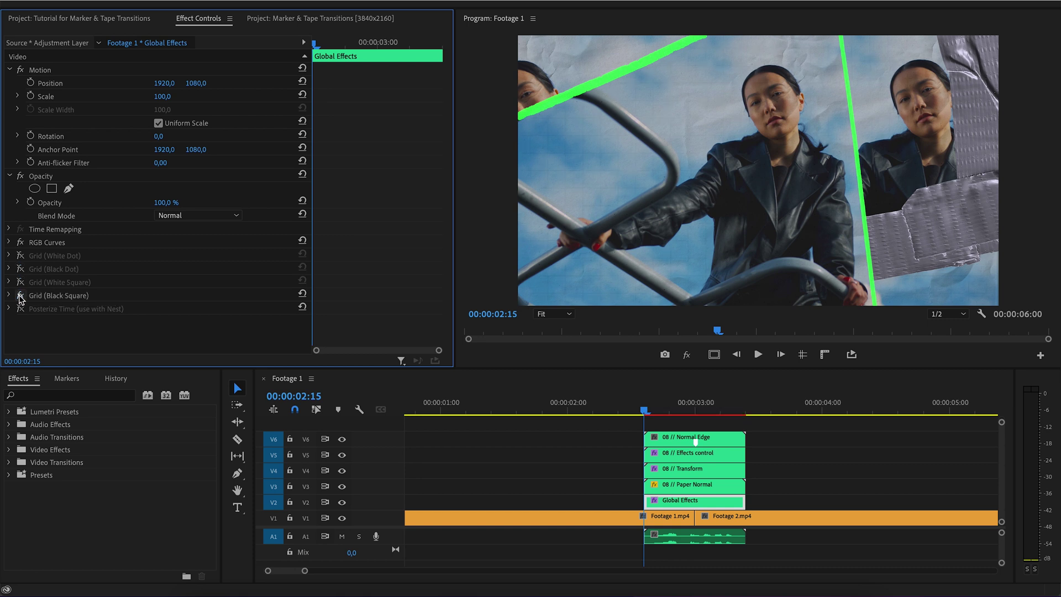
{"action": "left_click", "coordinate": [21, 296]}
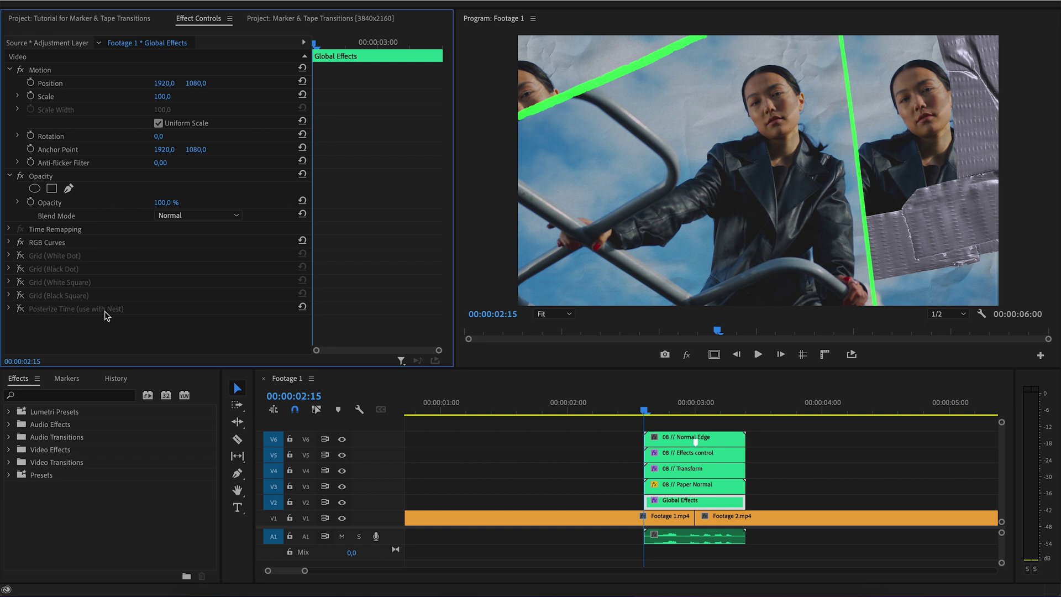
{"action": "left_click", "coordinate": [686, 458]}
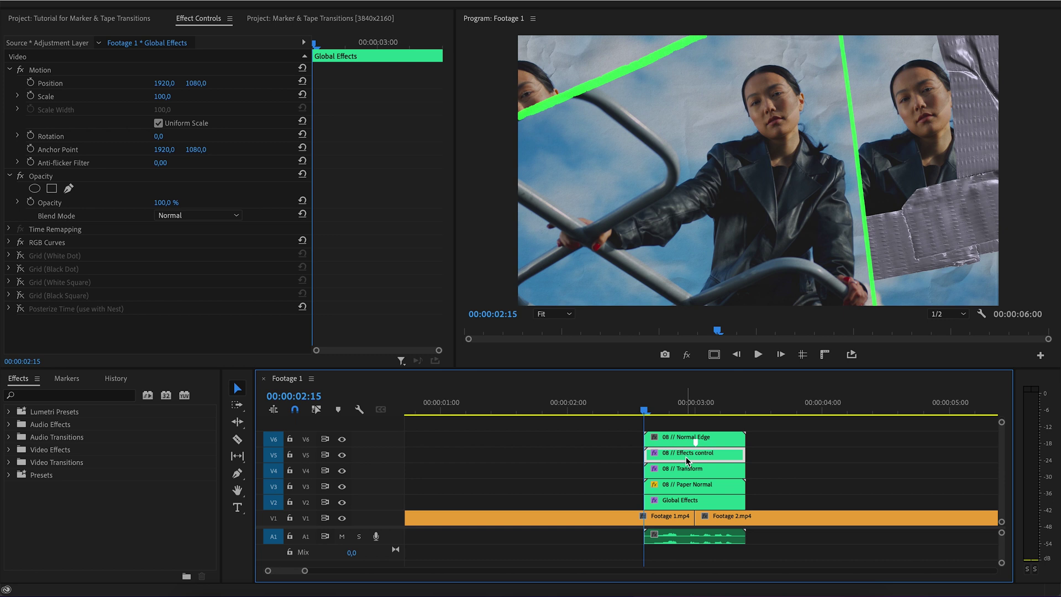
Test Tint (1) and Tint (2) on 08 // Effects control, then open the 08 // Normal Edge nest.
{"action": "left_click", "coordinate": [686, 457]}
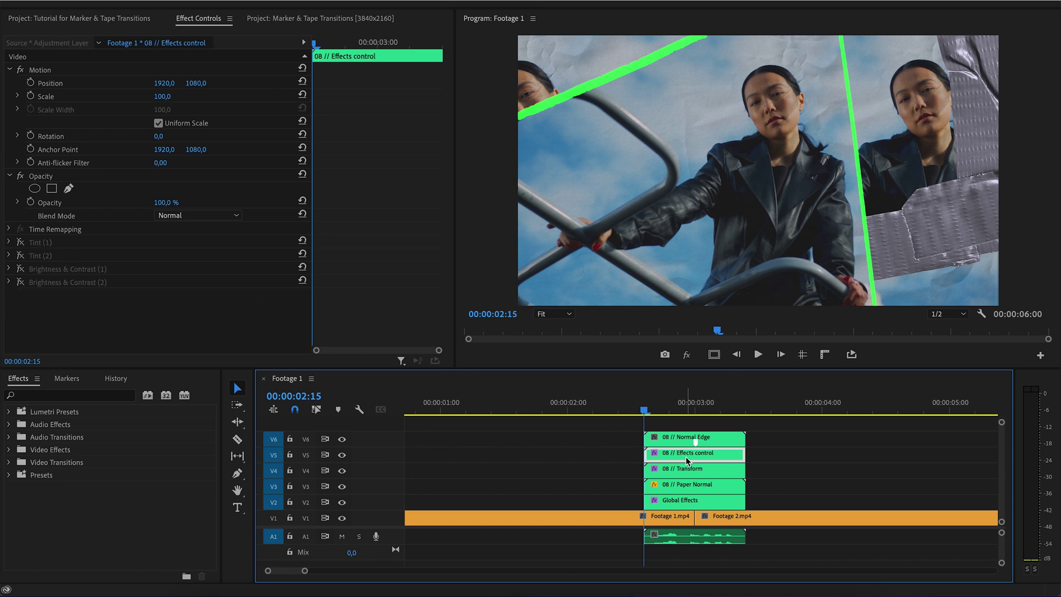
{"action": "left_click", "coordinate": [20, 243]}
{"action": "left_click", "coordinate": [21, 255]}
{"action": "left_click", "coordinate": [21, 255]}
{"action": "left_click", "coordinate": [20, 243]}
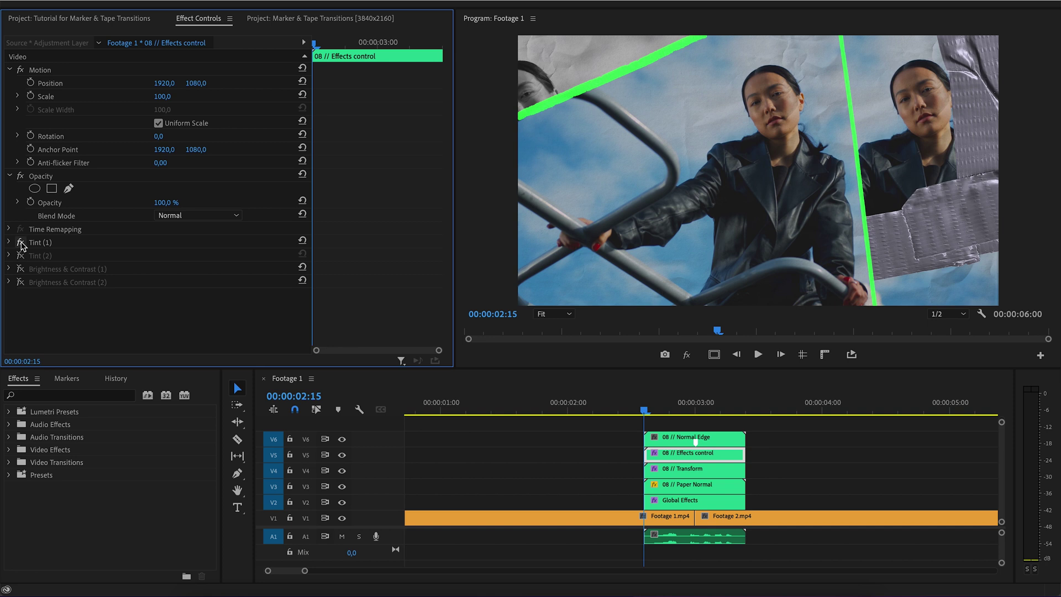
{"action": "left_click", "coordinate": [678, 438]}
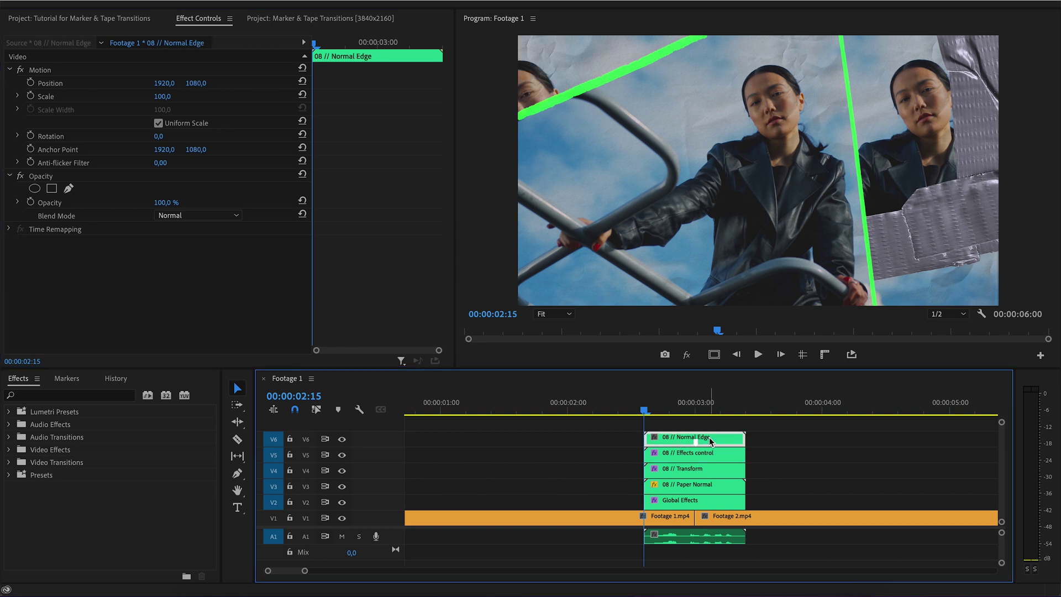
{"action": "double_click", "coordinate": [708, 437]}
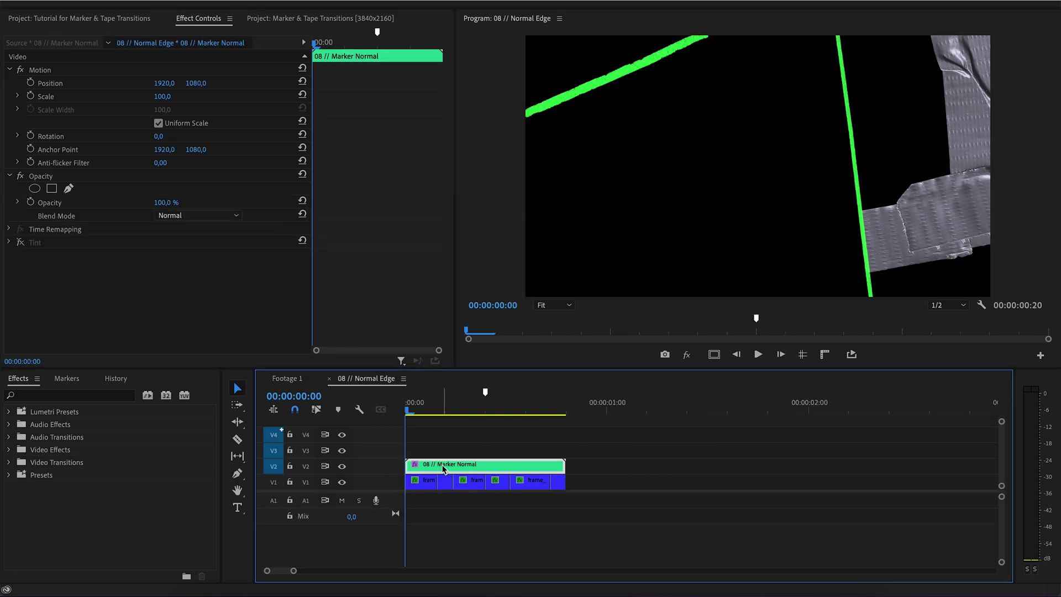
Enable Tint in the Normal Edge nest and set Map White To pink-red EF0F63.
{"action": "left_click", "coordinate": [8, 241]}
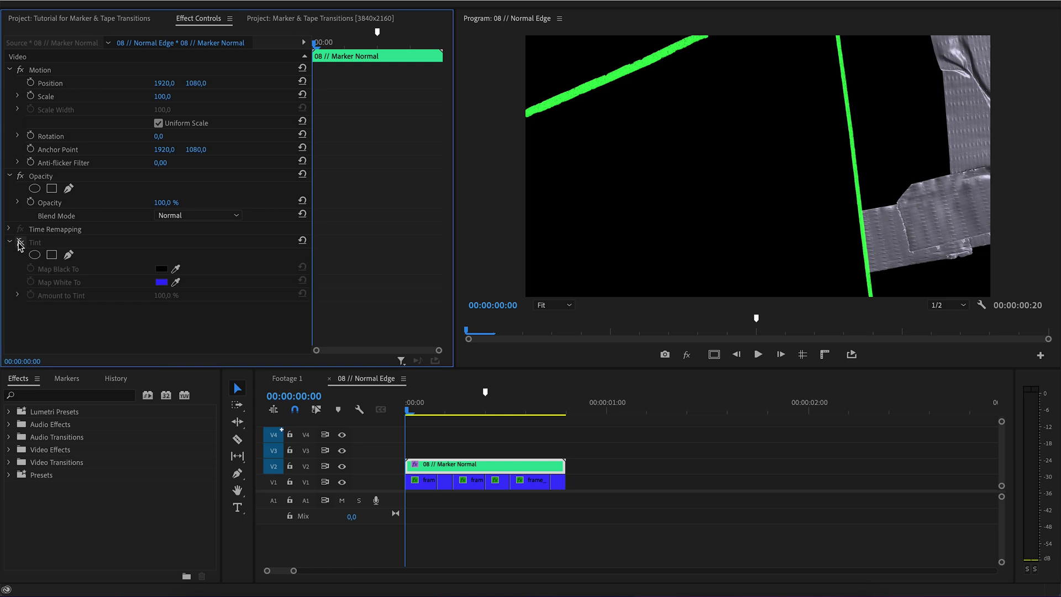
{"action": "left_click", "coordinate": [20, 243]}
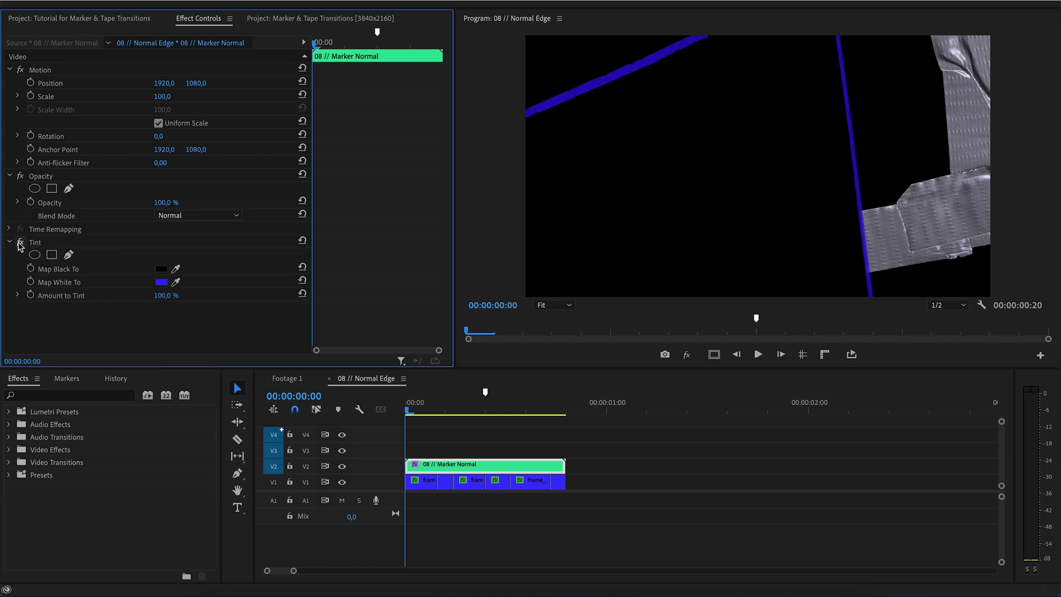
{"action": "left_click", "coordinate": [285, 379]}
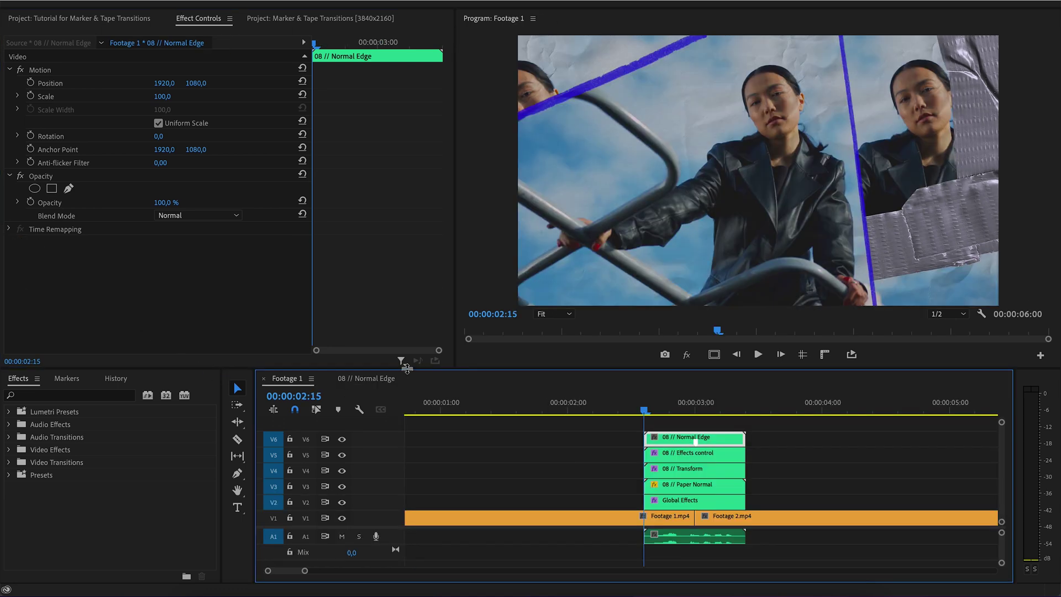
{"action": "left_click", "coordinate": [366, 388]}
{"action": "left_click", "coordinate": [162, 282]}
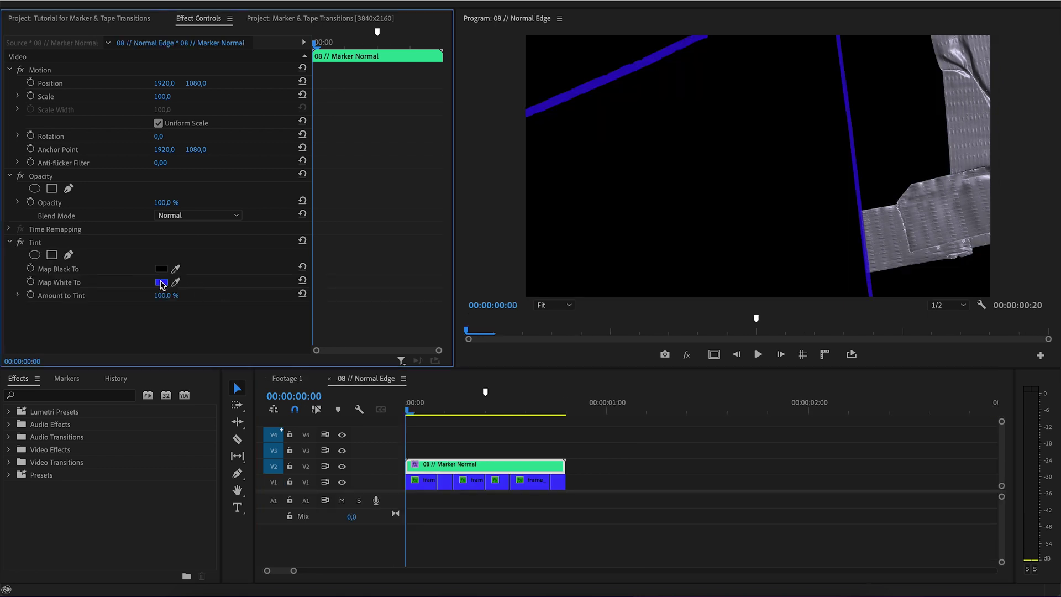
{"action": "left_click_drag", "start_coordinate": [385, 271], "coordinate": [385, 290]}
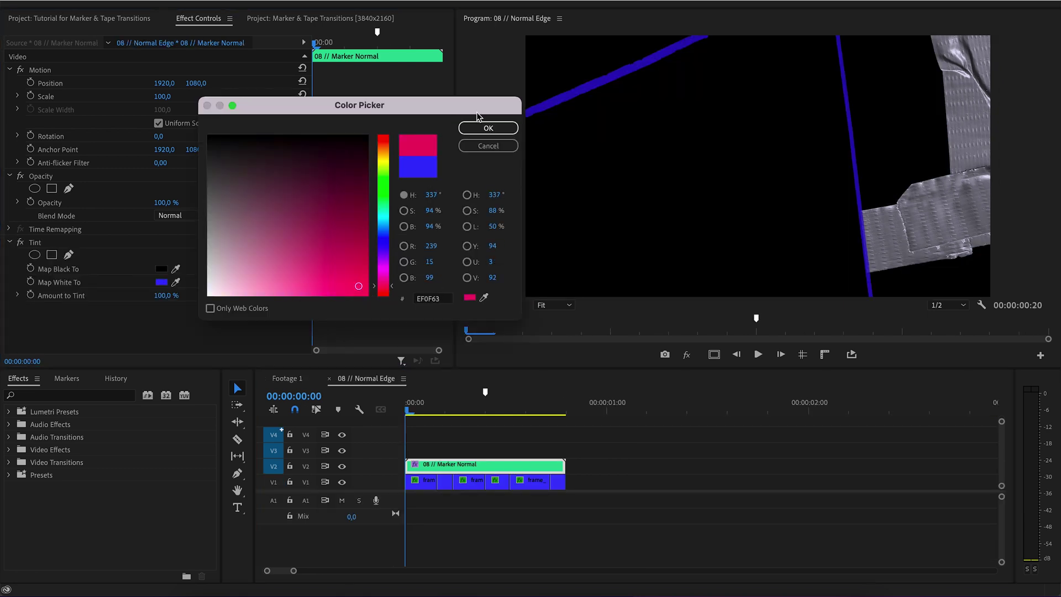
{"action": "left_click", "coordinate": [478, 128]}
{"action": "left_click", "coordinate": [303, 378]}
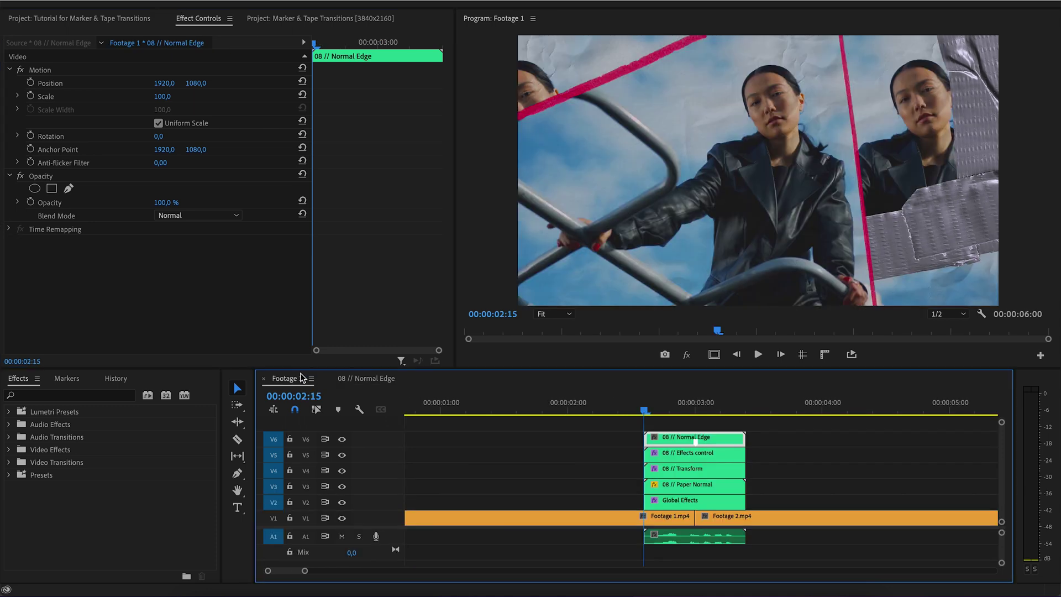
{"action": "left_click", "coordinate": [675, 502]}
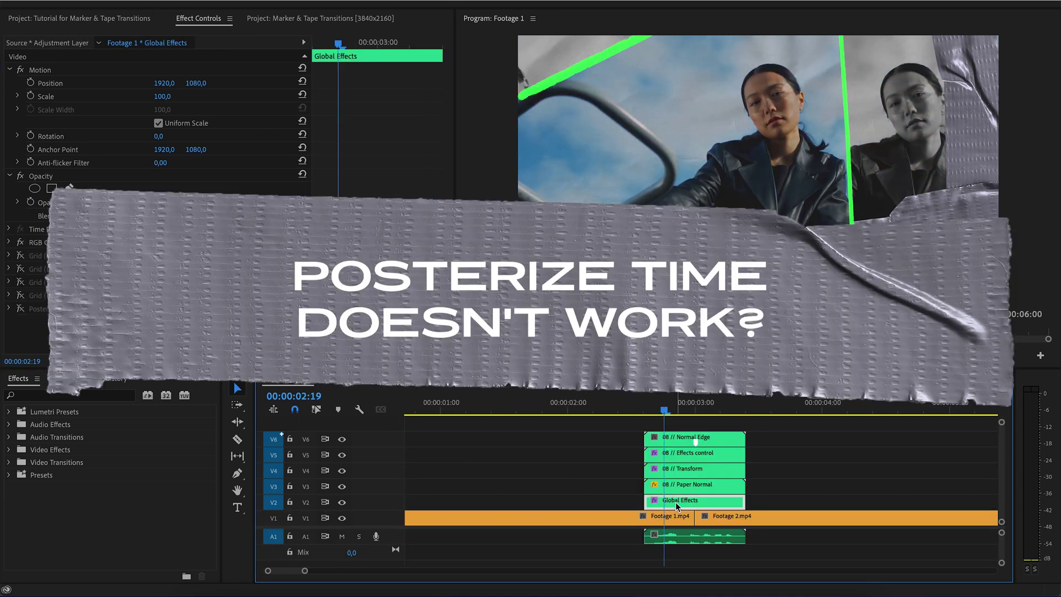
Turn on Posterize Time for Global Effects and play back the transition.
{"action": "left_click", "coordinate": [18, 310]}
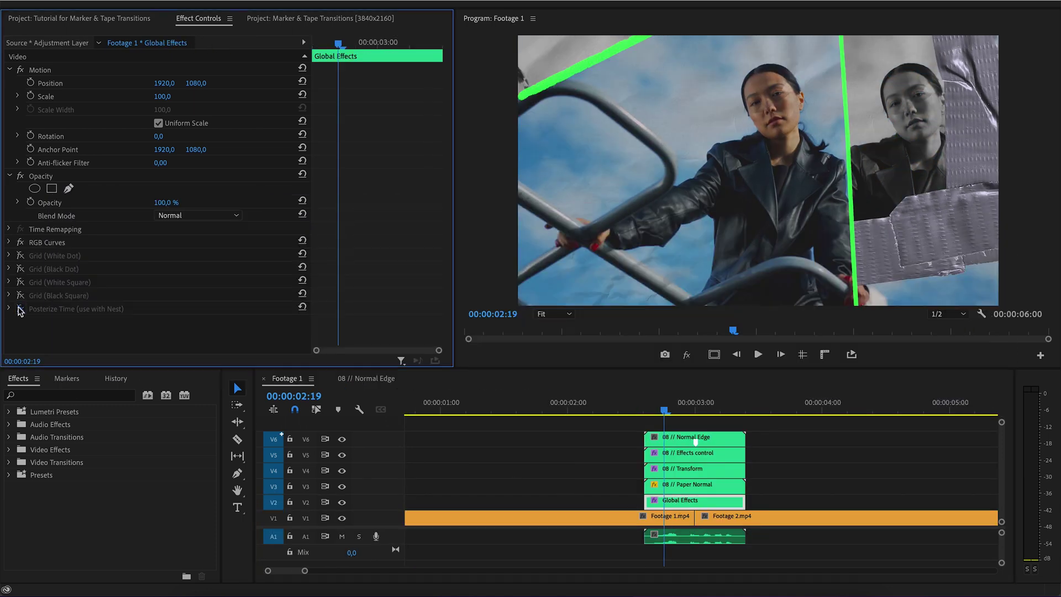
{"action": "left_click", "coordinate": [19, 311]}
{"action": "left_click", "coordinate": [570, 420]}
{"action": "left_click", "coordinate": [589, 439]}
{"action": "key", "text": "space"}
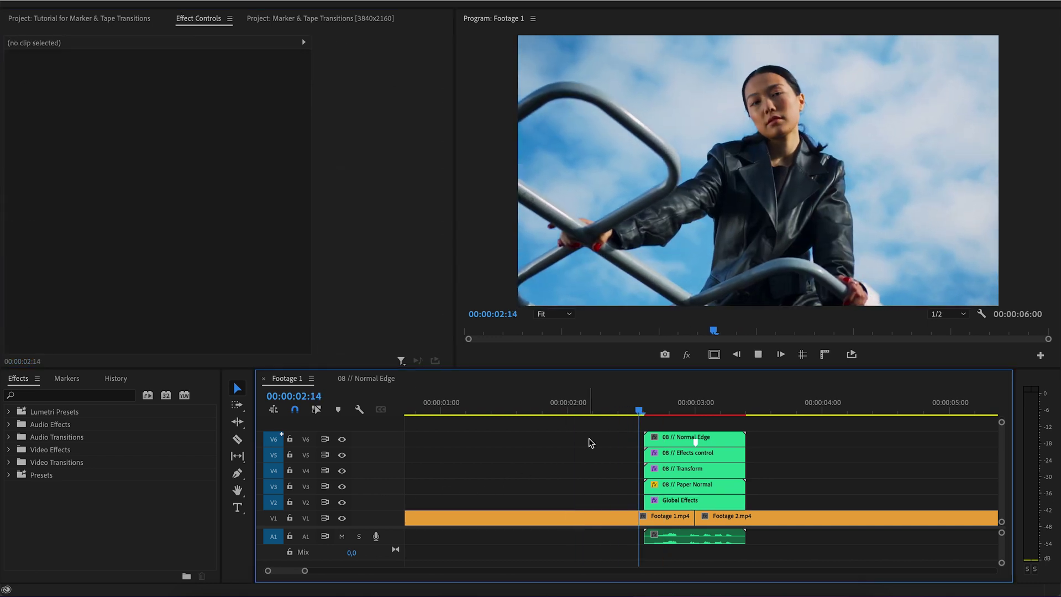
{"action": "key", "text": "space"}
Cut Footage 1 at 02:15 with the Razor tool and nest the cut piece.
{"action": "left_click", "coordinate": [641, 406]}
{"action": "left_click", "coordinate": [237, 439]}
{"action": "left_click", "coordinate": [645, 516]}
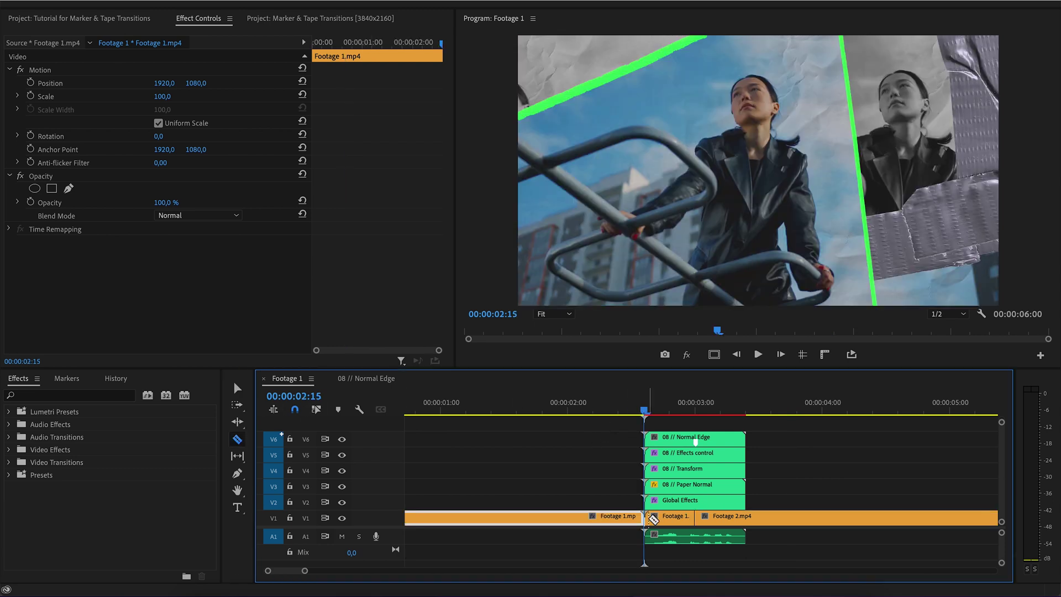
{"action": "left_click", "coordinate": [237, 388]}
{"action": "right_click", "coordinate": [672, 516]}
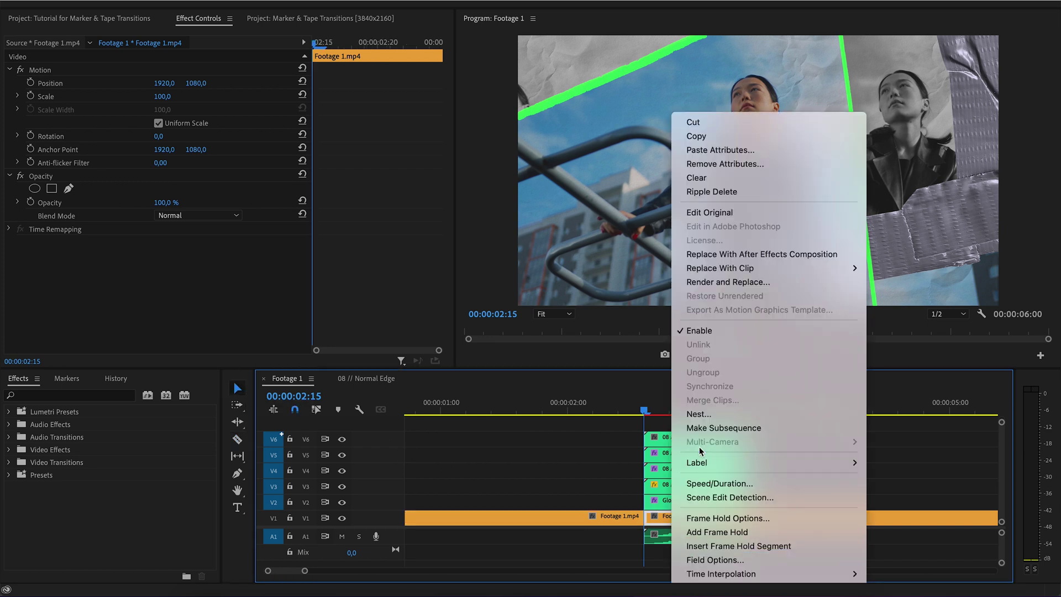
{"action": "left_click", "coordinate": [715, 415]}
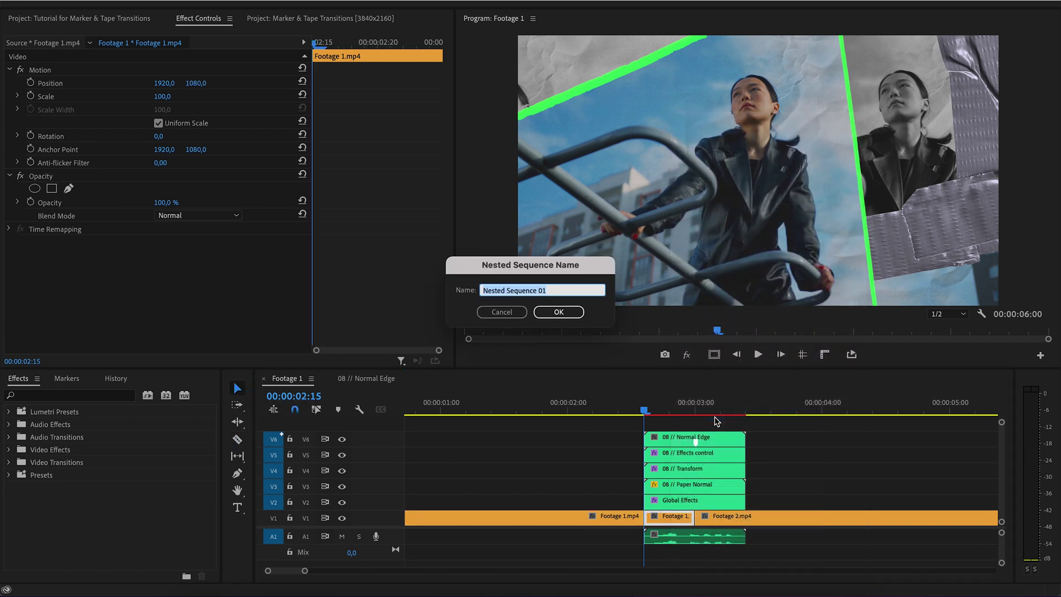
{"action": "left_click", "coordinate": [559, 312]}
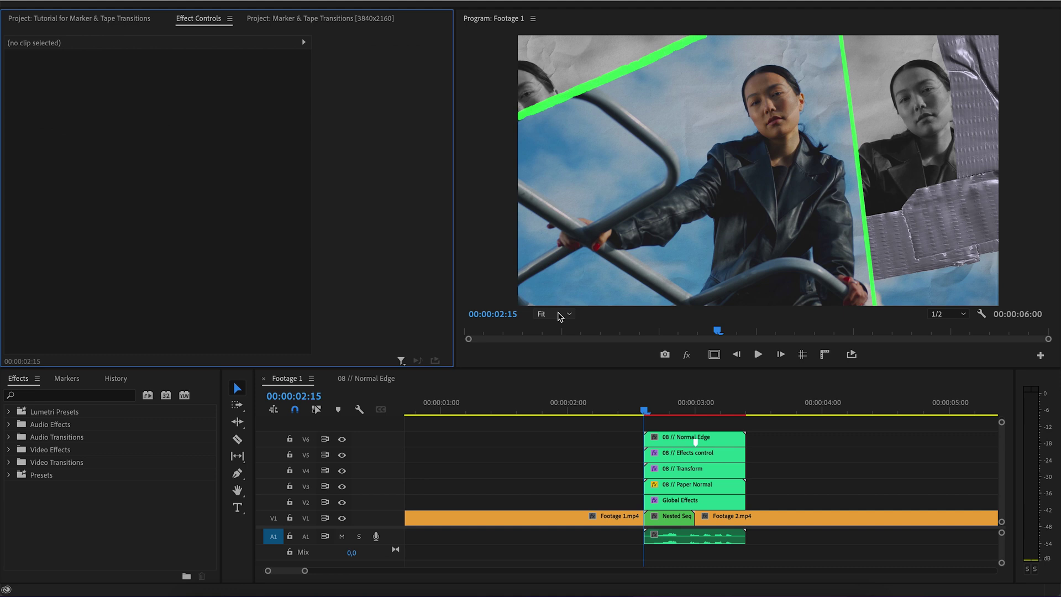
{"action": "left_click", "coordinate": [564, 410]}
Play the transition, then step frame by frame from 02:21 to 02:25.
{"action": "key", "text": "space"}
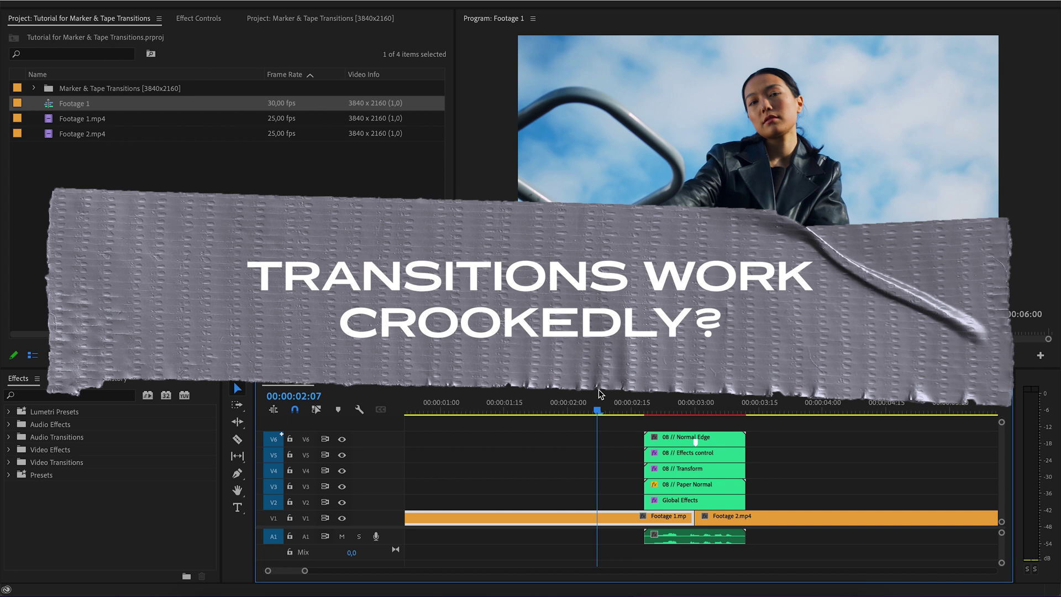
{"action": "key", "text": "space"}
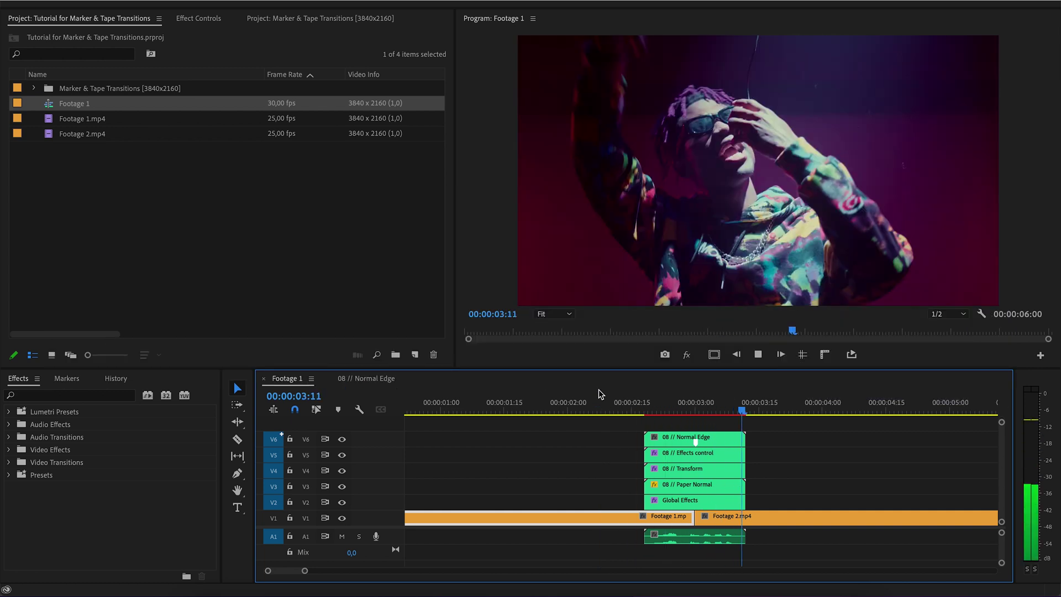
{"action": "key", "text": "space"}
{"action": "left_click", "coordinate": [655, 405]}
{"action": "key", "text": "Right"}
{"action": "key", "text": "Right"}
{"action": "key", "text": "Right"}
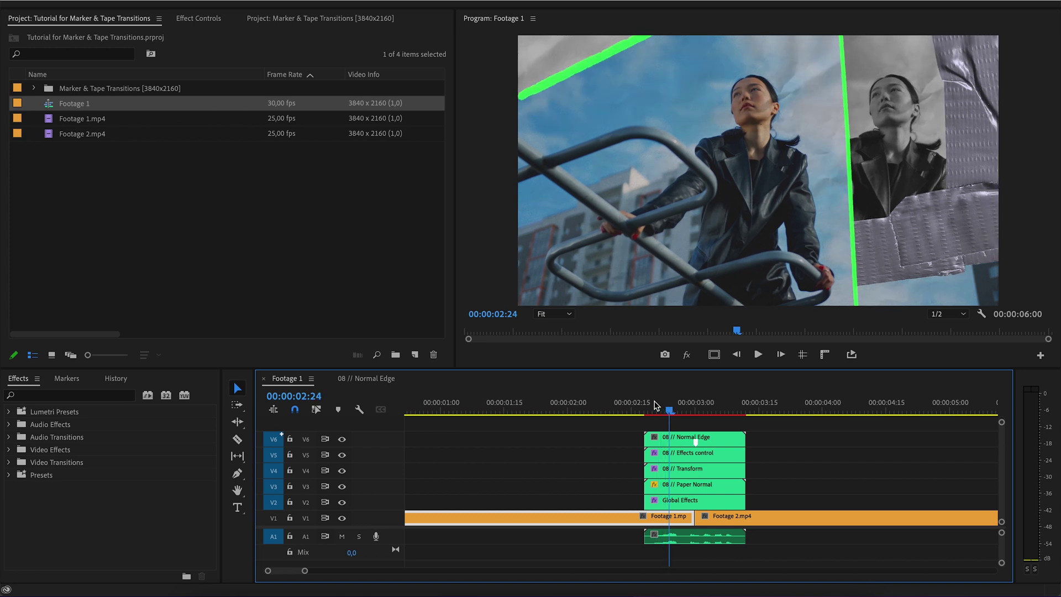
{"action": "key", "text": "Right"}
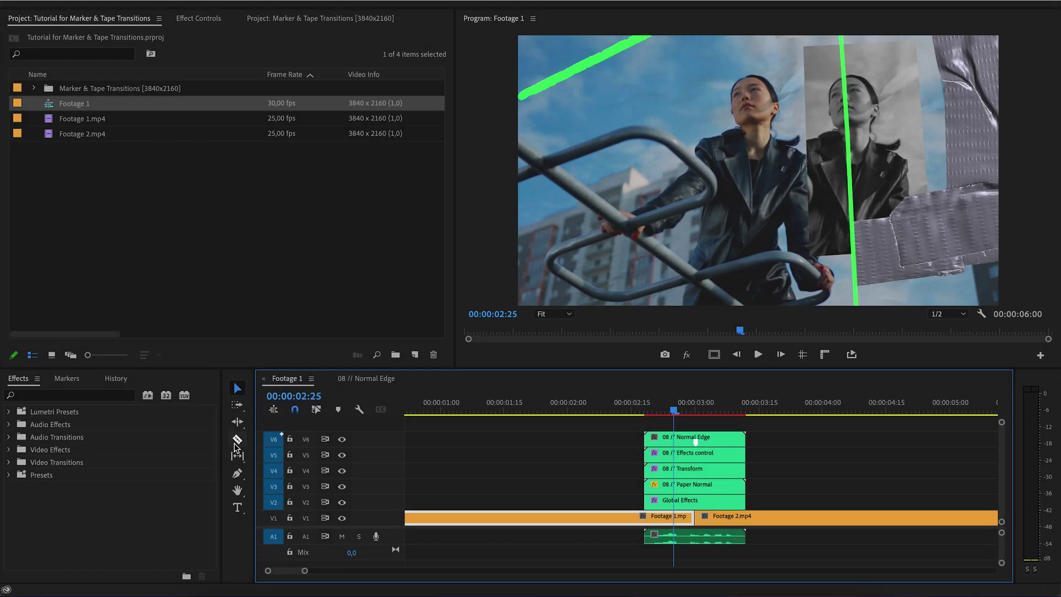
Razor-cut Footage 1 at the transition start and Footage 2 at the transition end.
{"action": "left_click", "coordinate": [238, 440]}
{"action": "left_click", "coordinate": [644, 516]}
{"action": "left_click", "coordinate": [748, 515]}
Select the transition stack with the footage beneath and nest it as Nested Sequence 02.
{"action": "left_click", "coordinate": [237, 388]}
{"action": "left_click_drag", "start_coordinate": [714, 426], "coordinate": [692, 536]}
{"action": "right_click", "coordinate": [695, 502]}
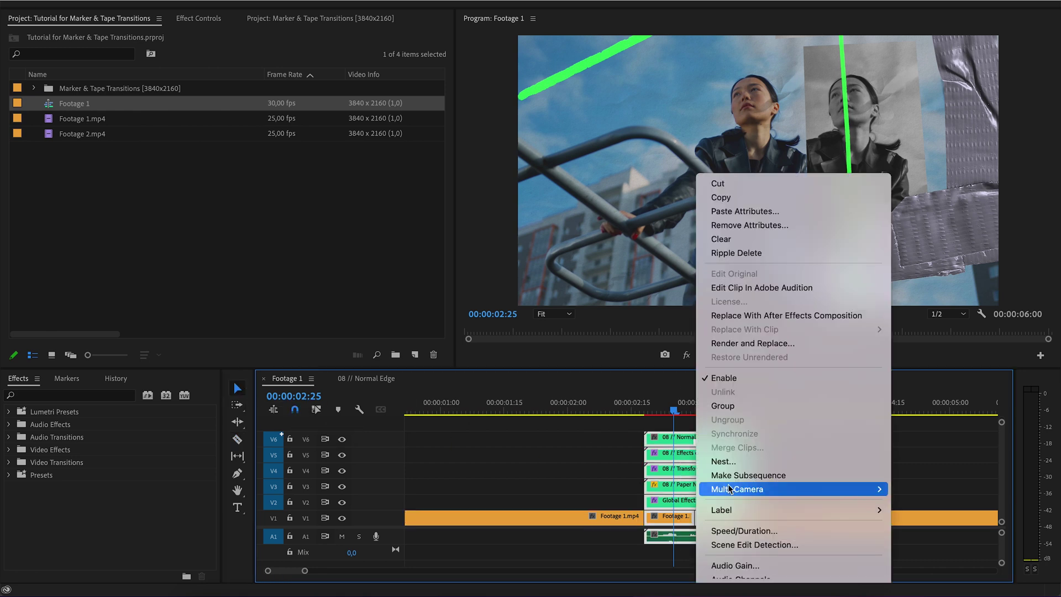
{"action": "left_click", "coordinate": [728, 464]}
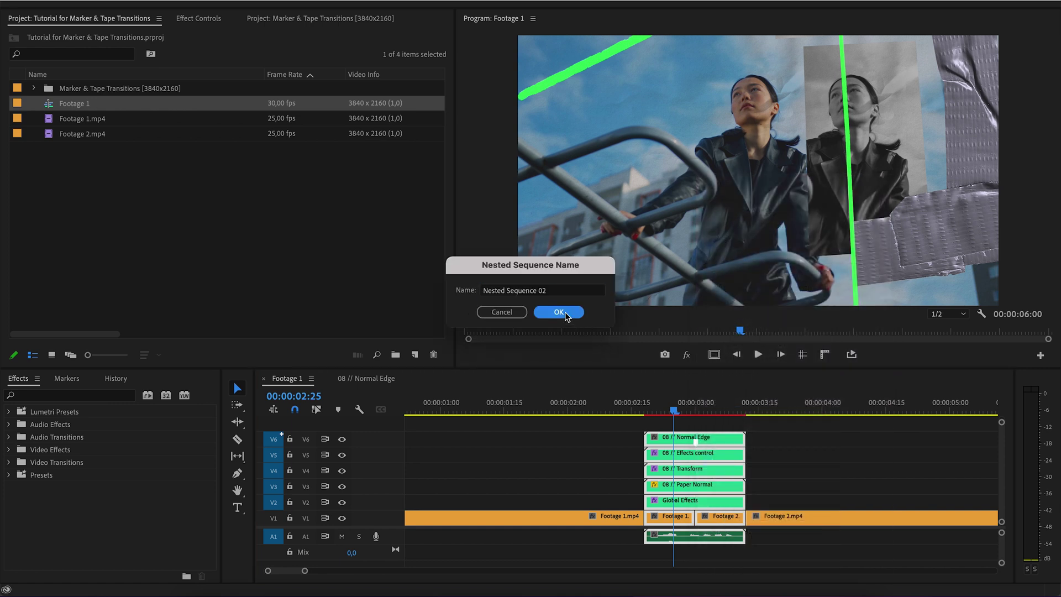
{"action": "left_click", "coordinate": [559, 312]}
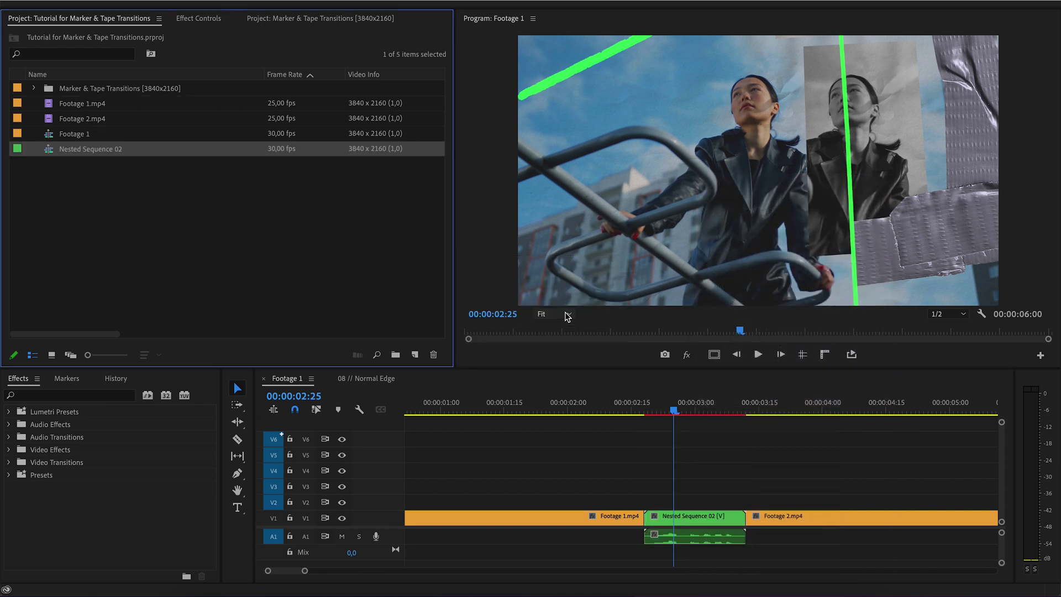
Change Nested Sequence 02's timebase to 25,00 frames/second, then place the playhead at 02:10.
{"action": "right_click", "coordinate": [49, 154]}
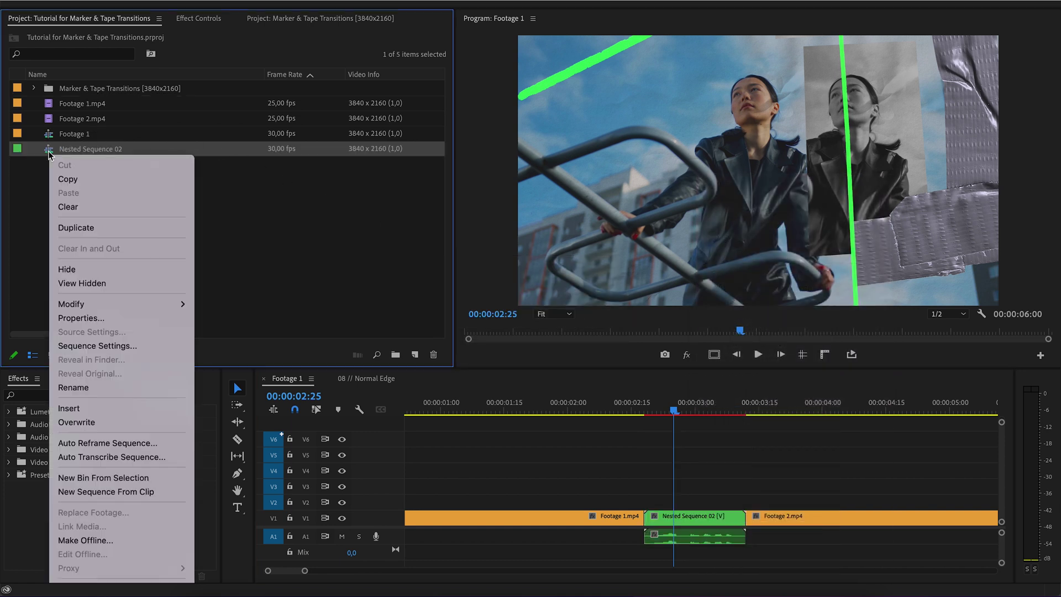
{"action": "left_click", "coordinate": [80, 347]}
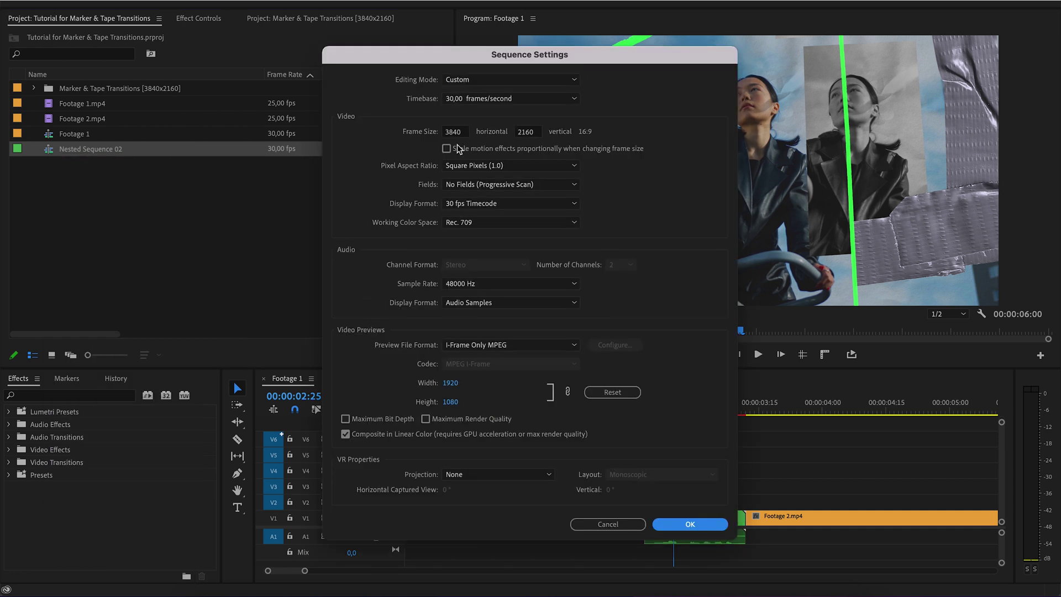
{"action": "left_click", "coordinate": [474, 103]}
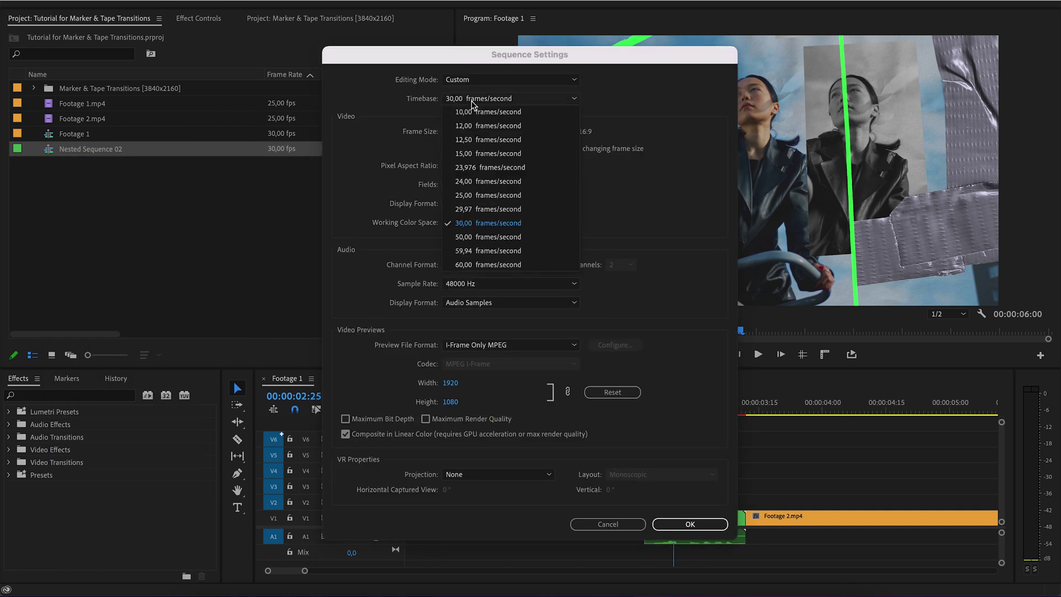
{"action": "left_click", "coordinate": [494, 198]}
{"action": "left_click", "coordinate": [691, 524]}
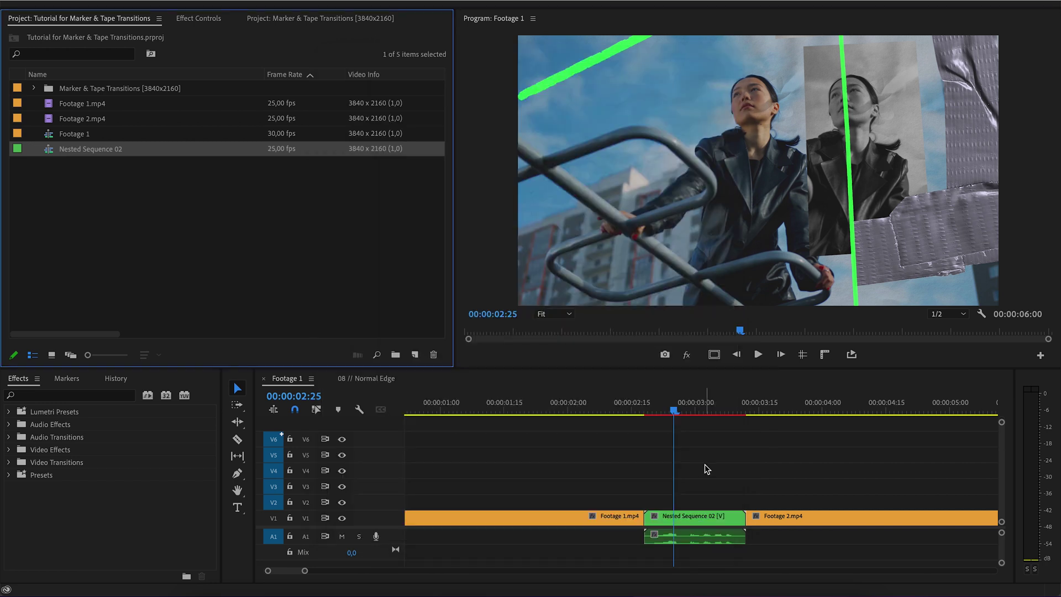
{"action": "left_click", "coordinate": [611, 411]}
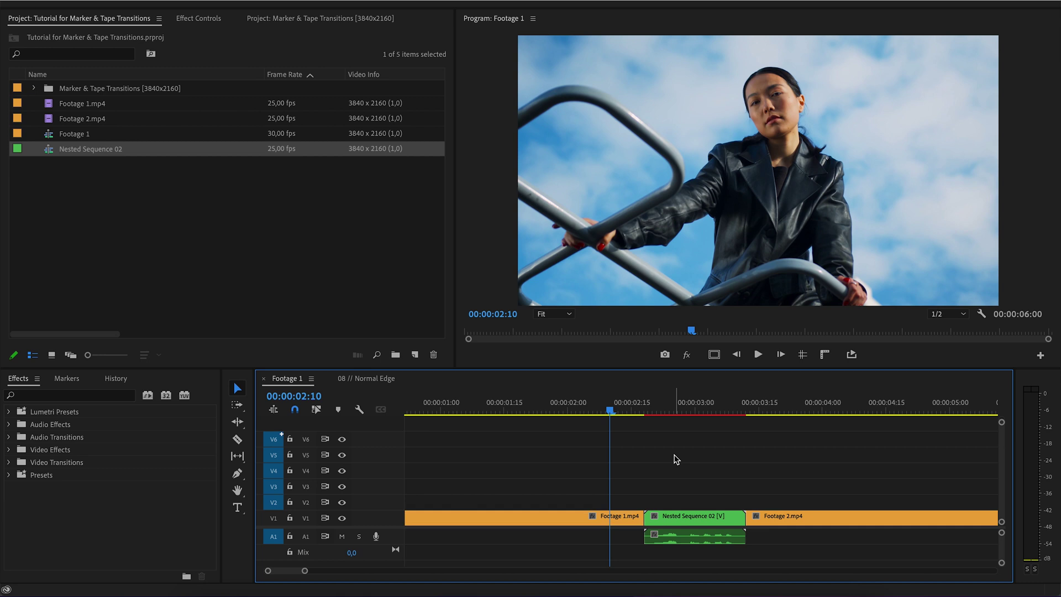
Play back from 02:10 through the transition from Footage 1 into Footage 2.
{"action": "key", "text": "space"}
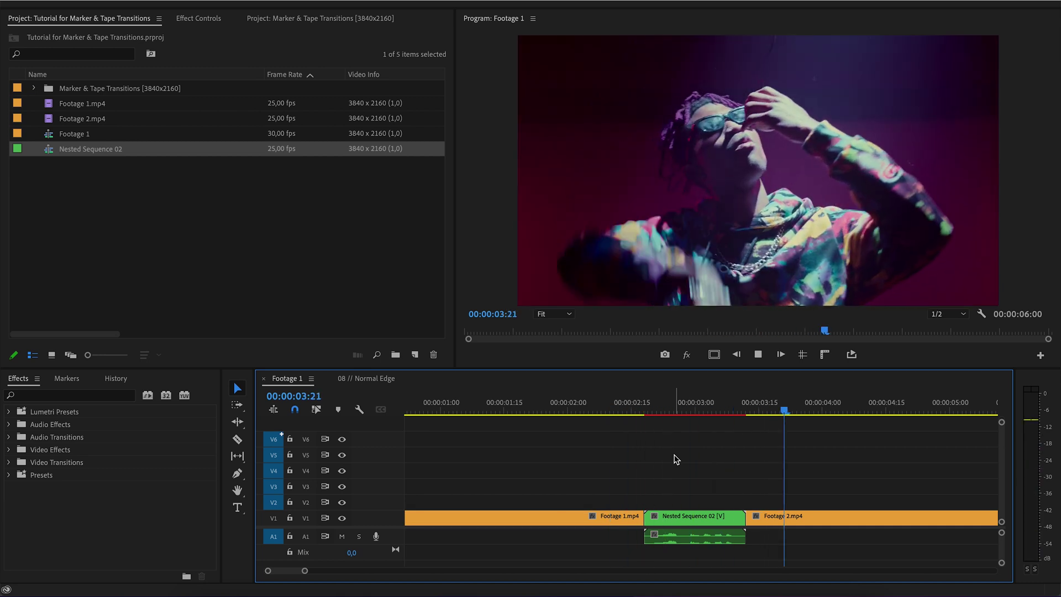